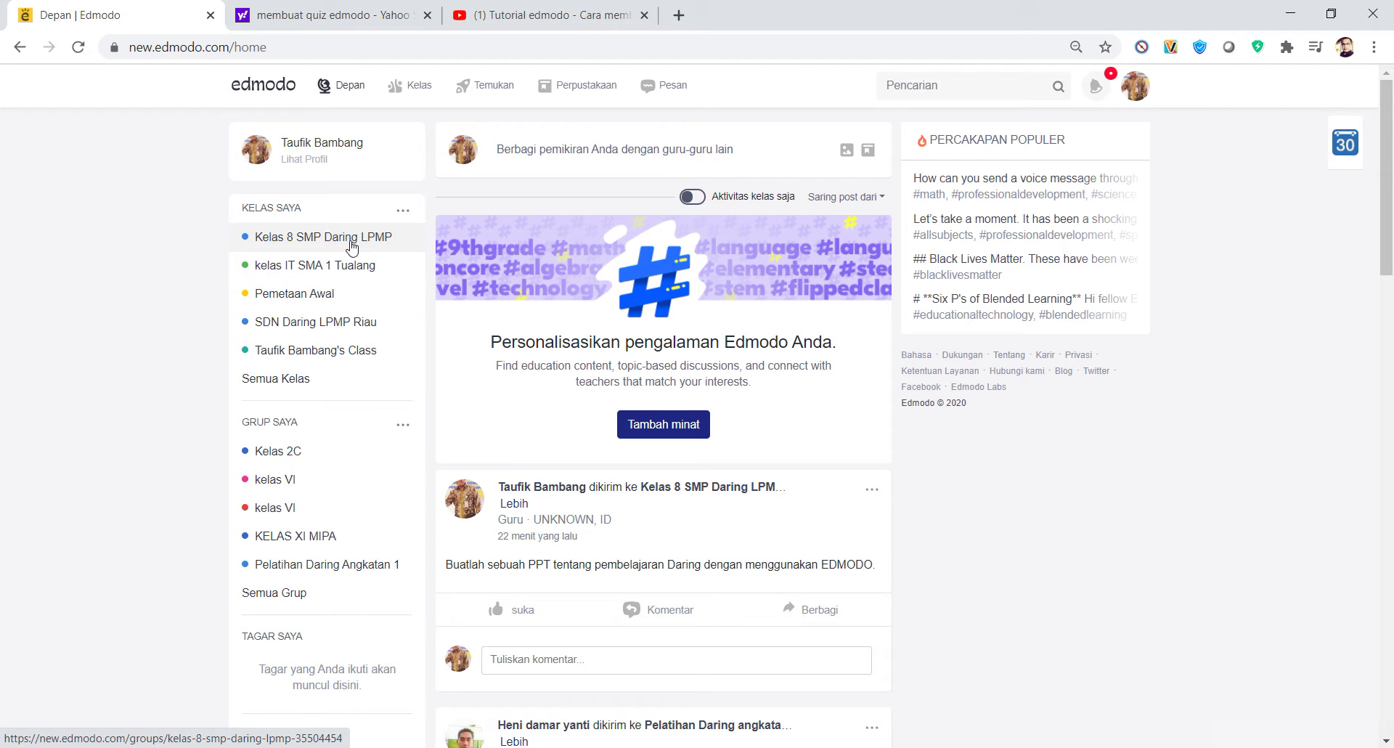
Open the class Kelas 8 SMP Daring LPMP and create a new assignment in it.
{"action": "left_click", "coordinate": [352, 239]}
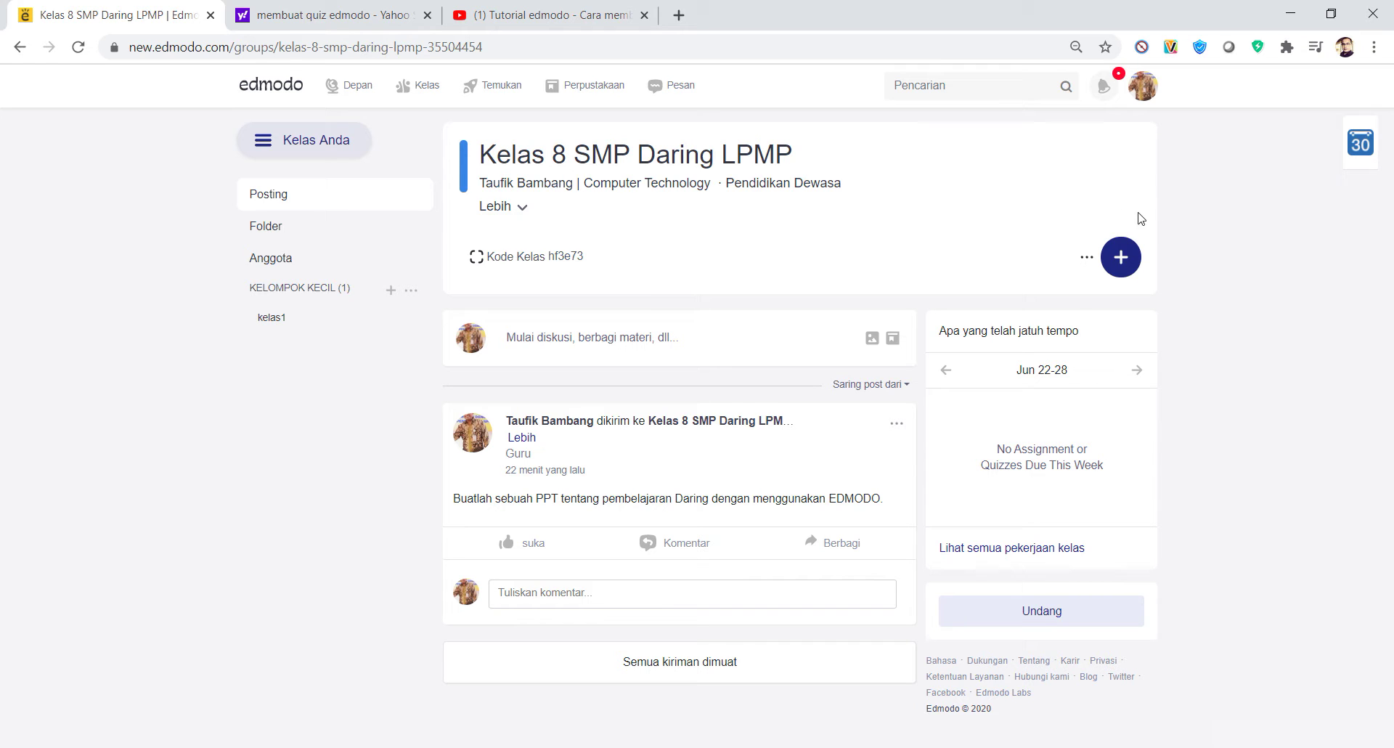
{"action": "left_click", "coordinate": [1124, 269]}
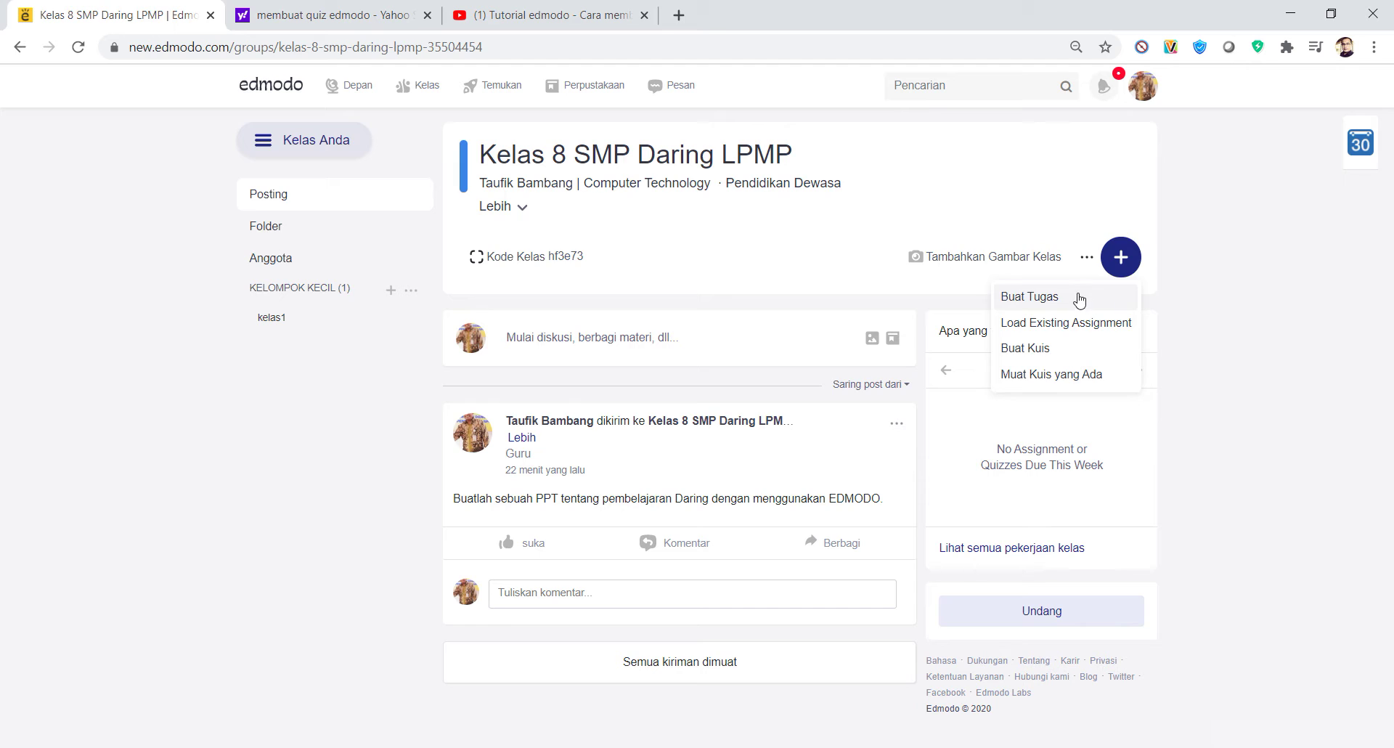
{"action": "left_click", "coordinate": [1055, 301]}
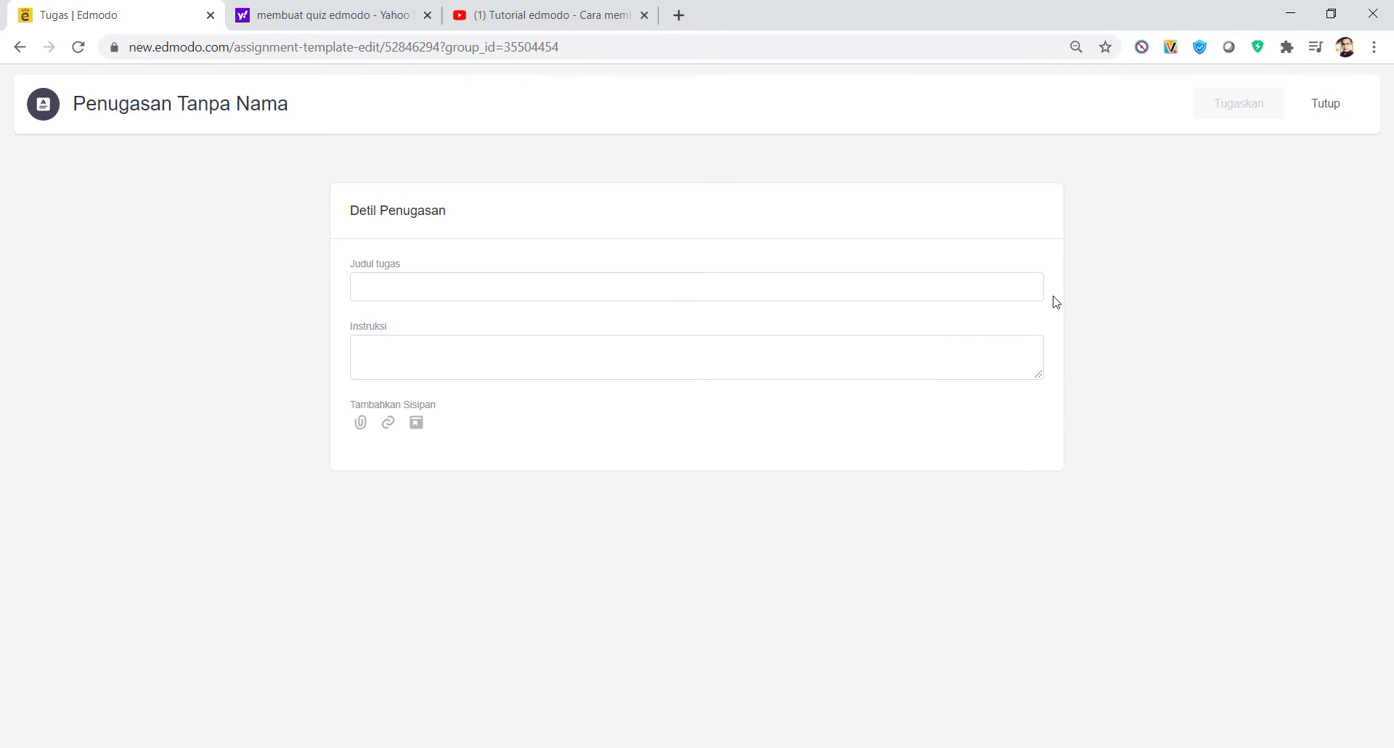
Title the assignment "PPT" and enter the instruction "Buatlah sebuah PPT yang menarik tentang materi kelas Daring".
{"action": "left_click", "coordinate": [481, 284]}
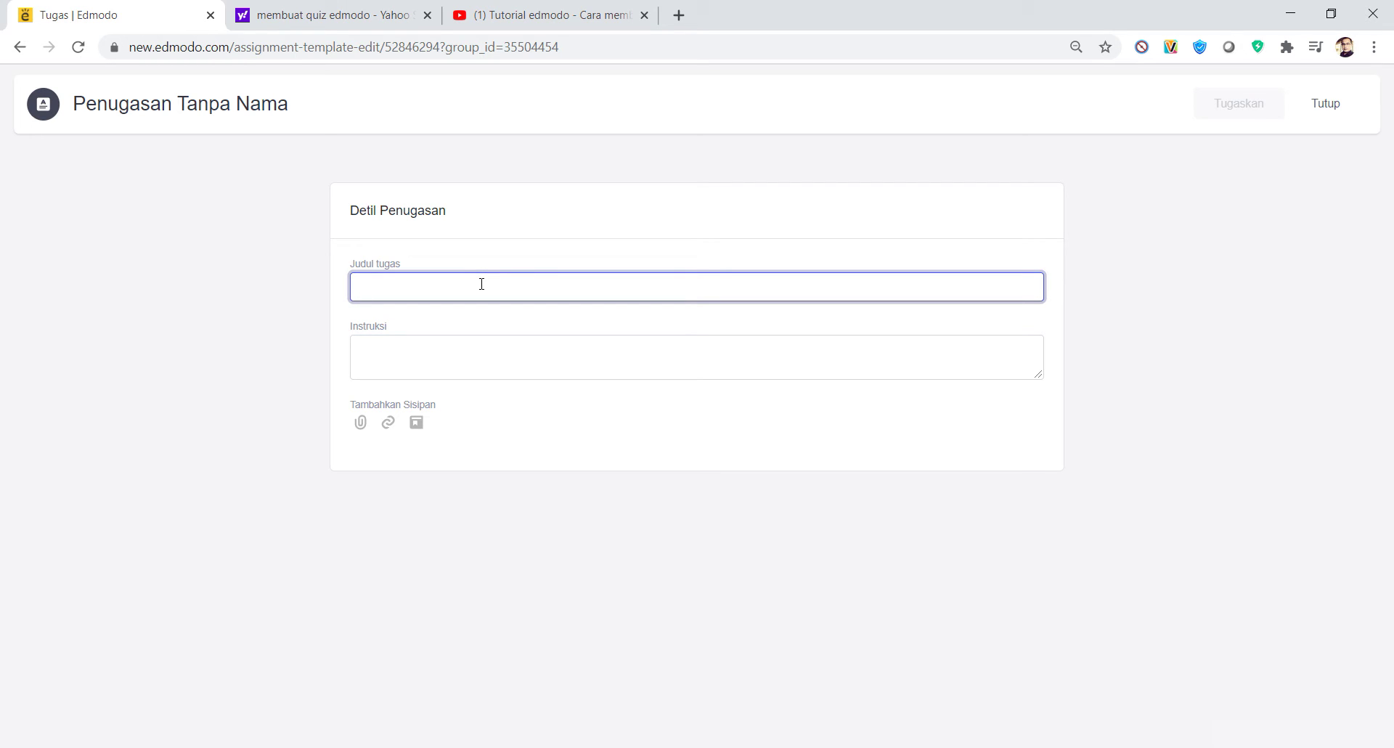
{"action": "type", "text": "PPT"}
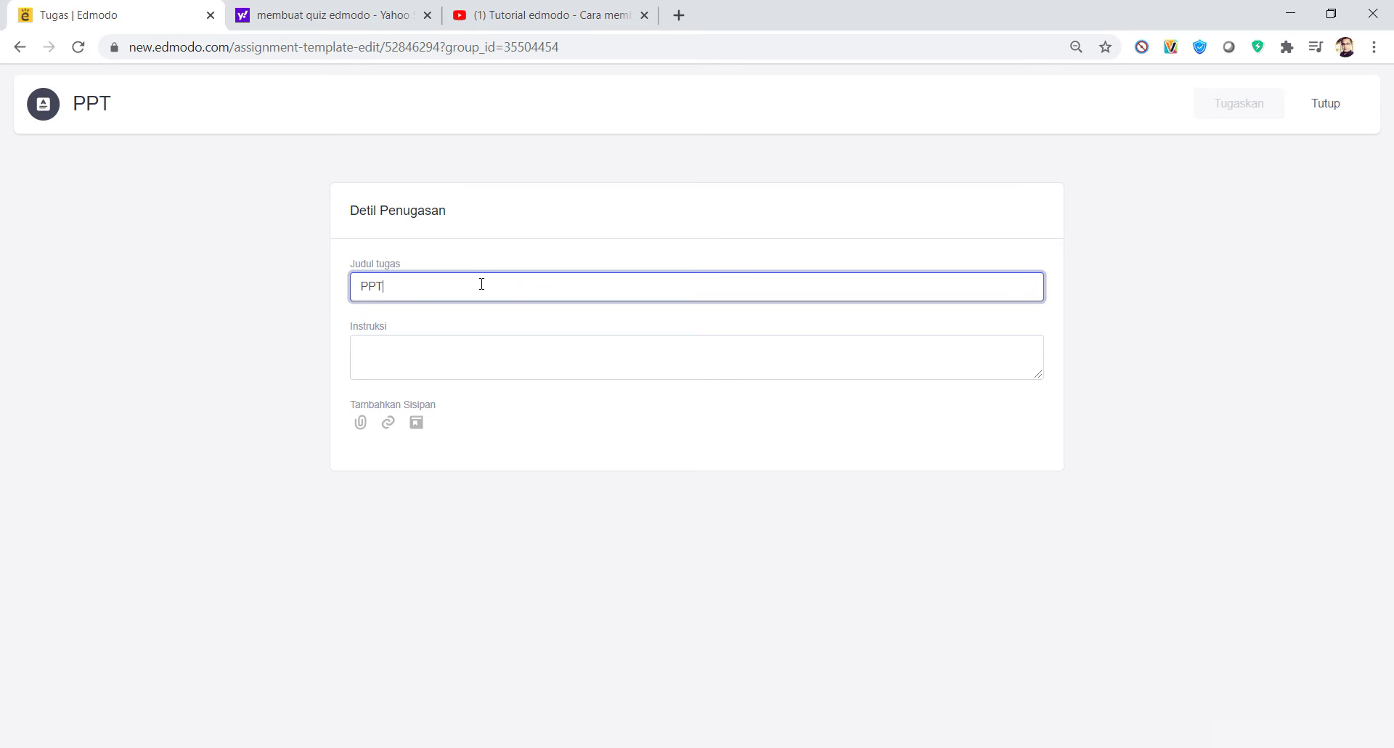
{"action": "left_click", "coordinate": [465, 353]}
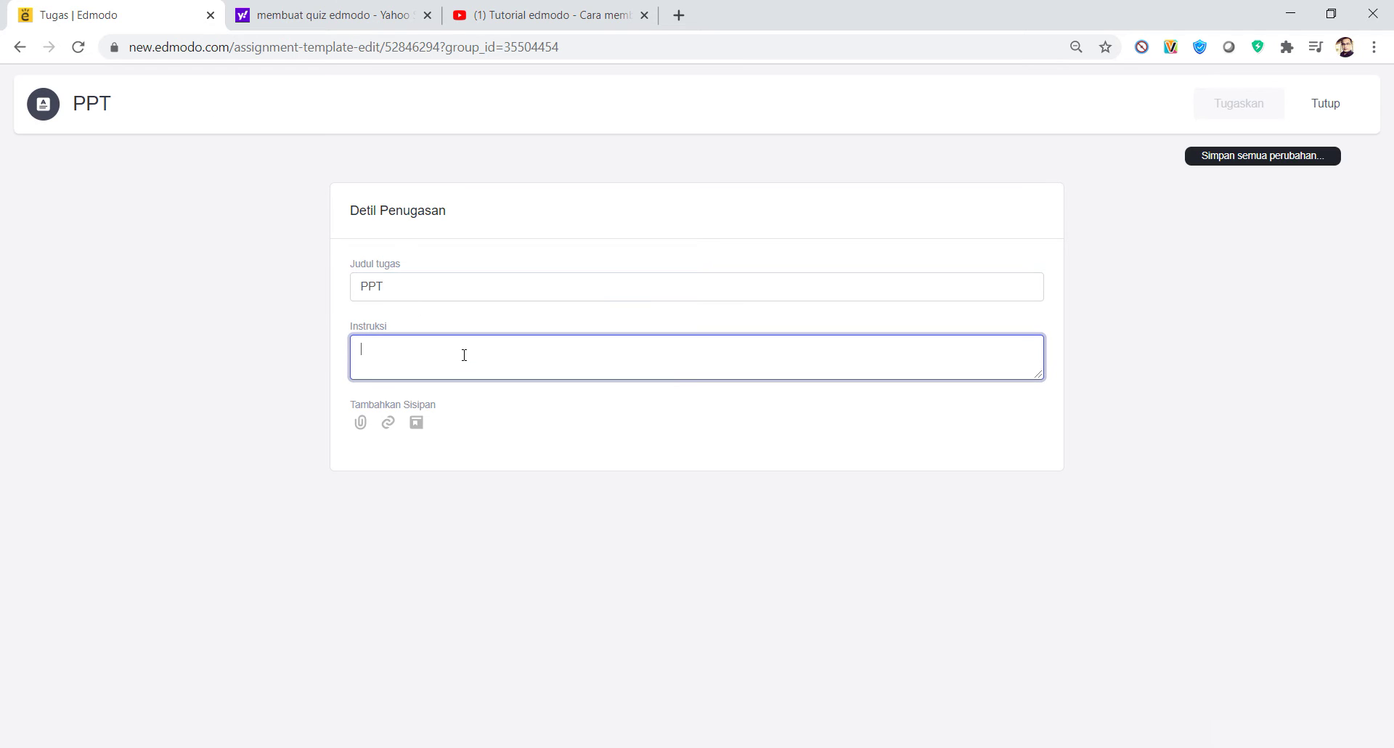
{"action": "type", "text": "Buatla"}
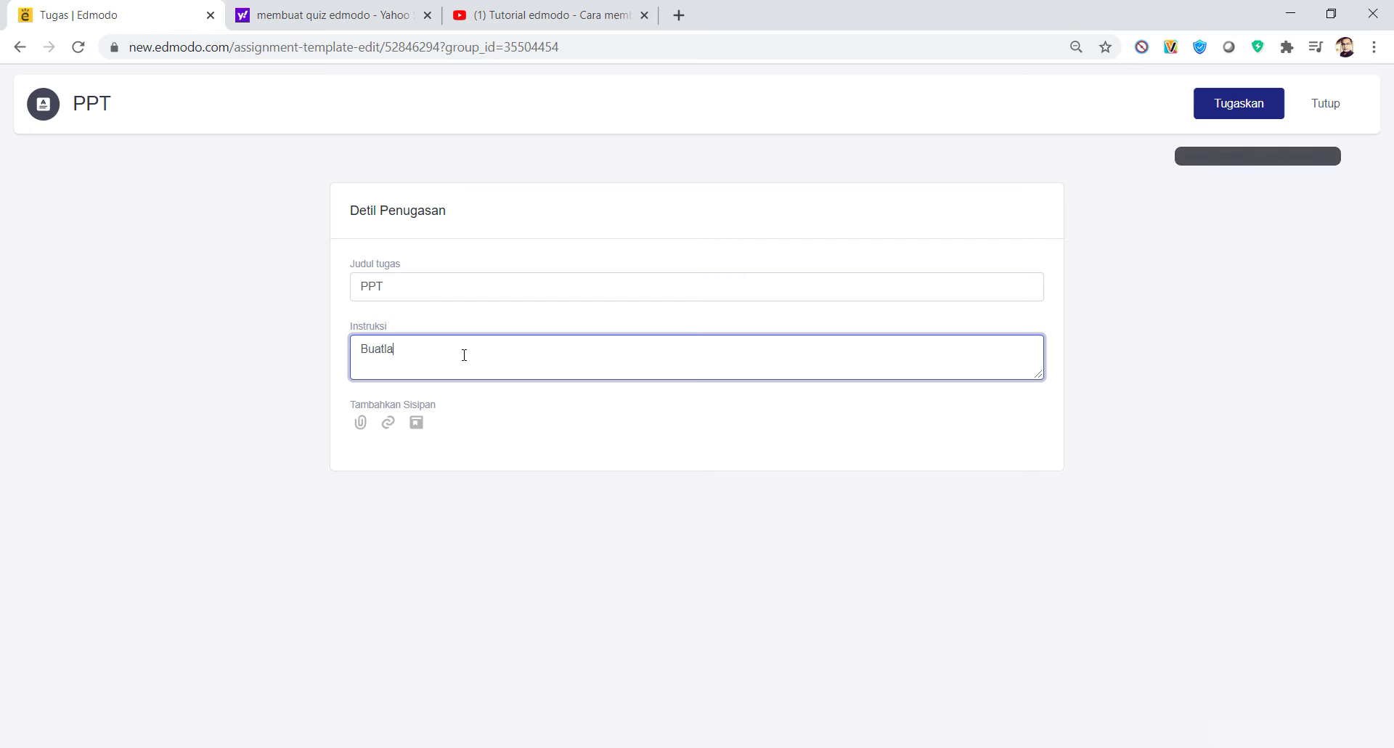
{"action": "type", "text": "h sebuah"}
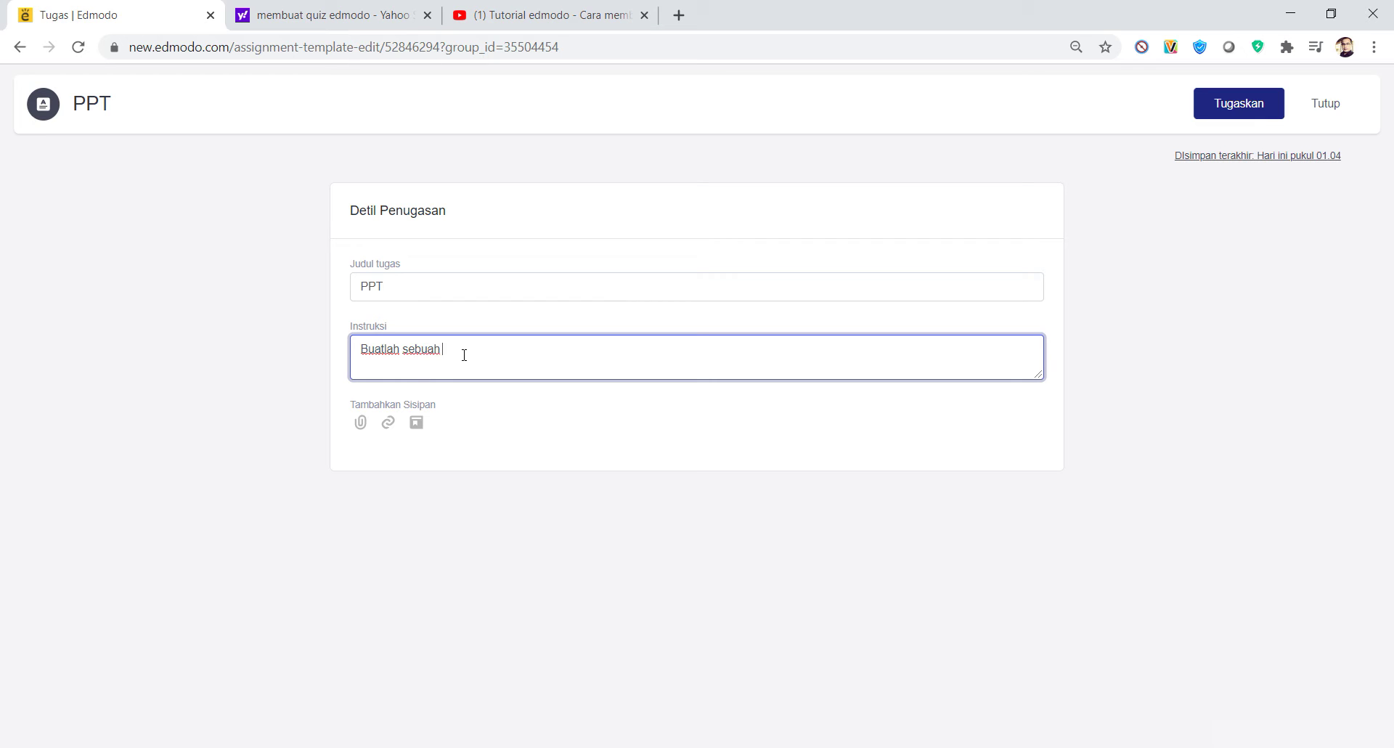
{"action": "type", "text": " PPT yang menarik tentang materi kelas Daring"}
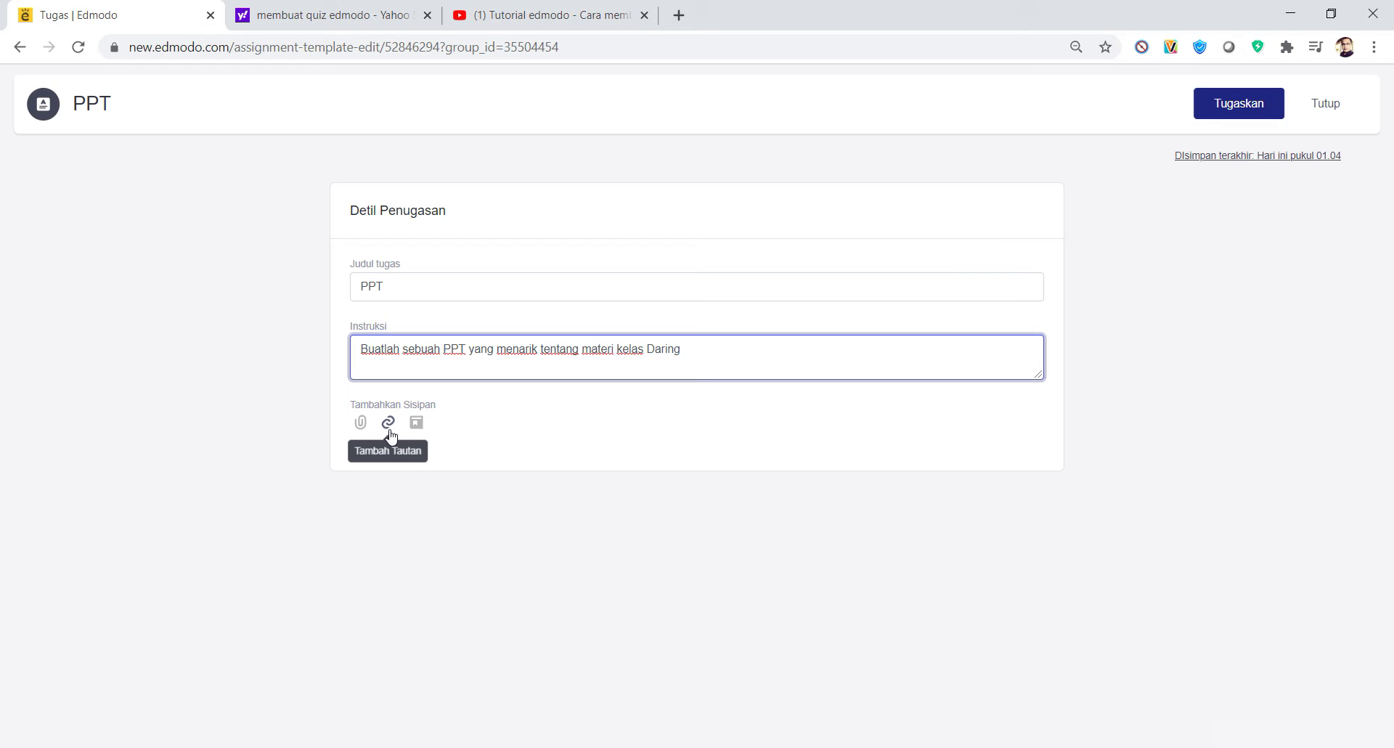
Replace the open YouTube video page with a fresh browser page and load youtube.com.
{"action": "left_click", "coordinate": [644, 15]}
{"action": "left_click", "coordinate": [462, 15]}
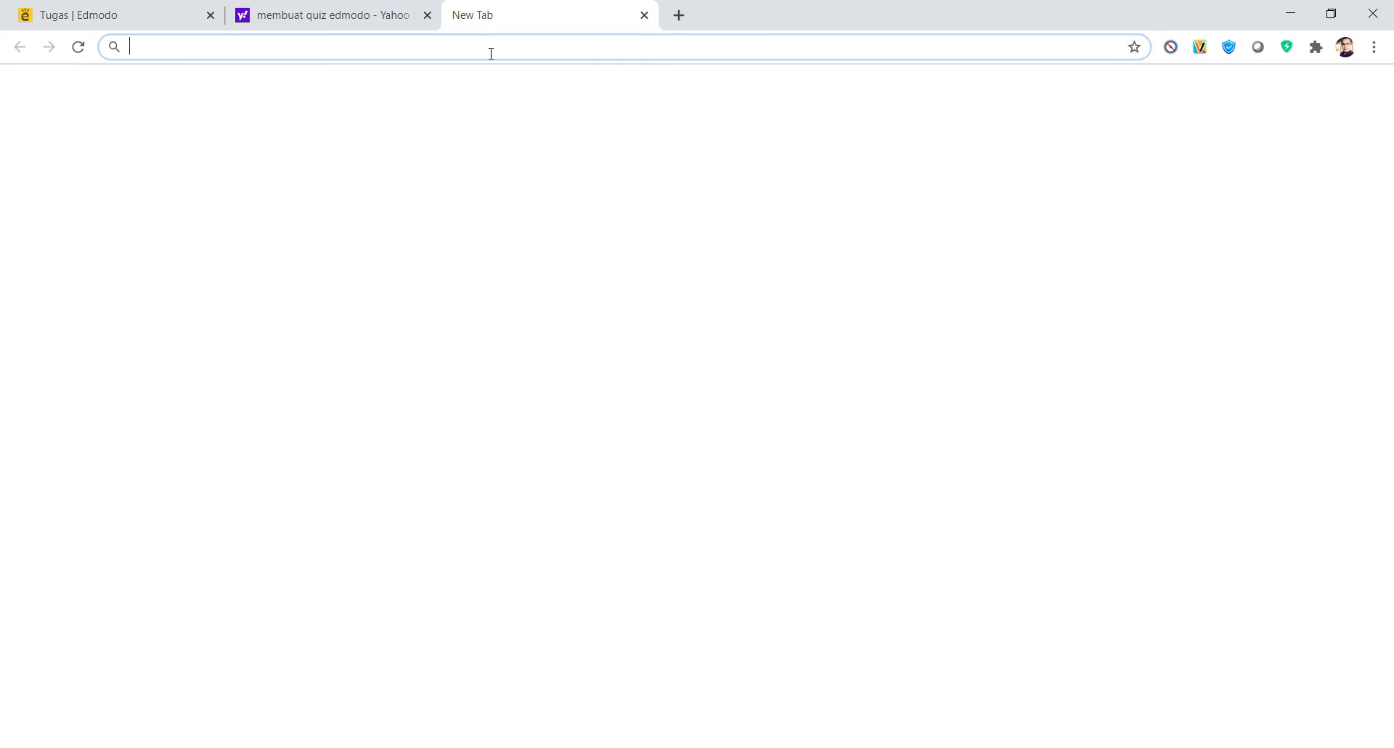
{"action": "type", "text": "youtub"}
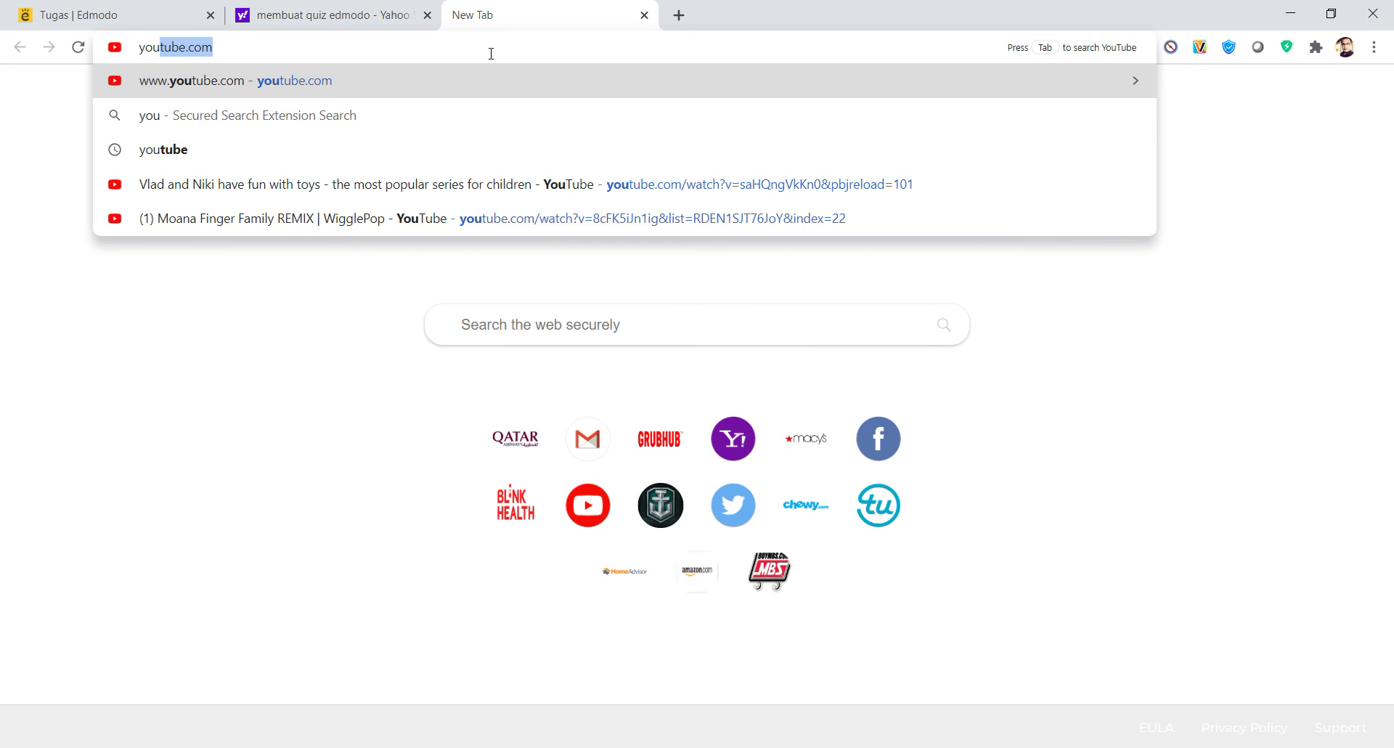
{"action": "type", "text": "e"}
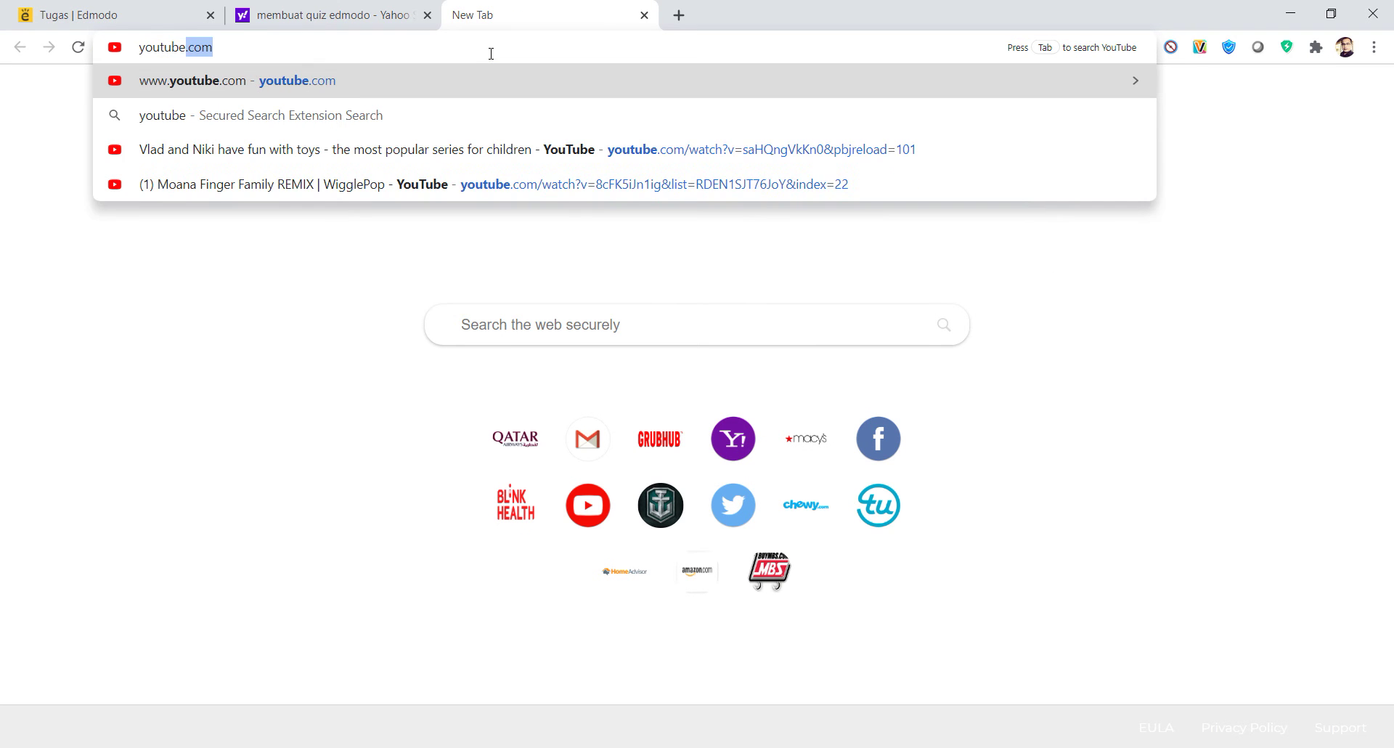
{"action": "key", "text": "Return"}
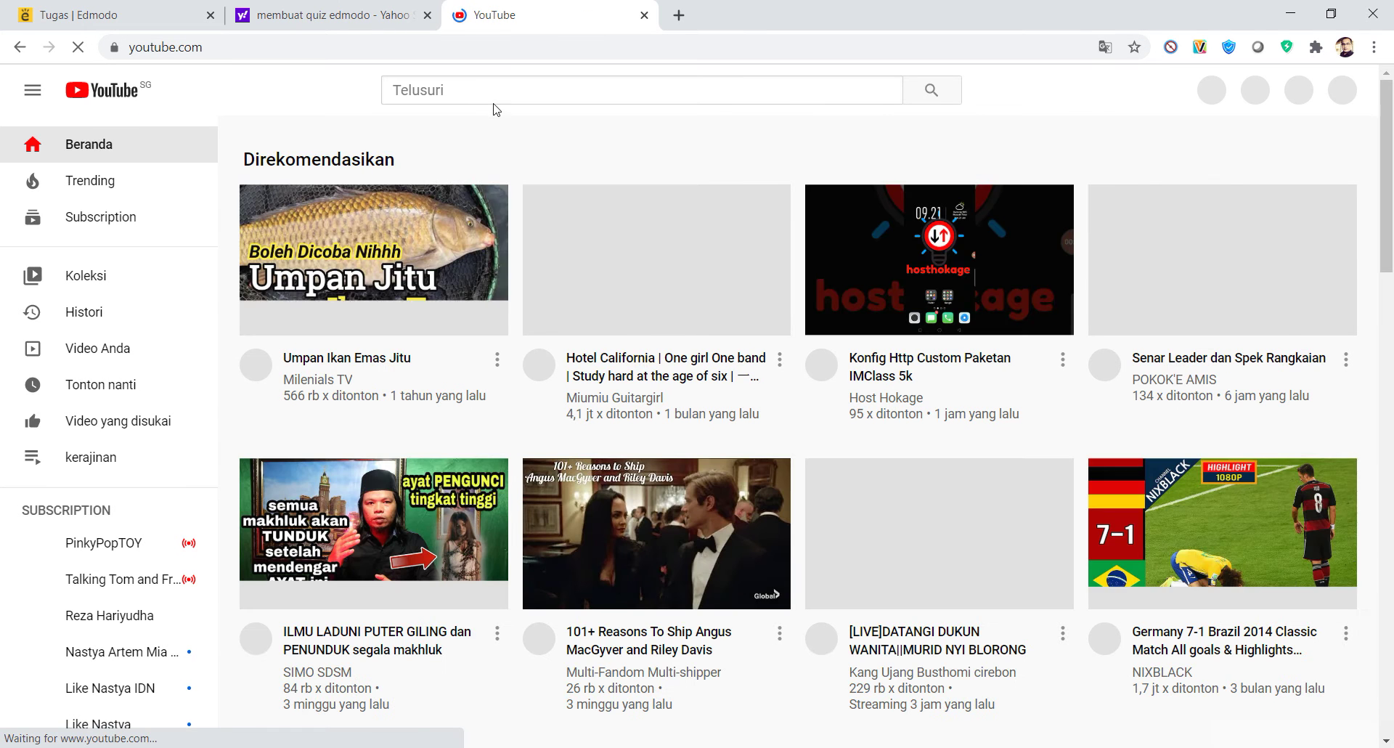
Search YouTube for "tutorial ppt".
{"action": "left_click", "coordinate": [481, 86]}
{"action": "type", "text": "t"}
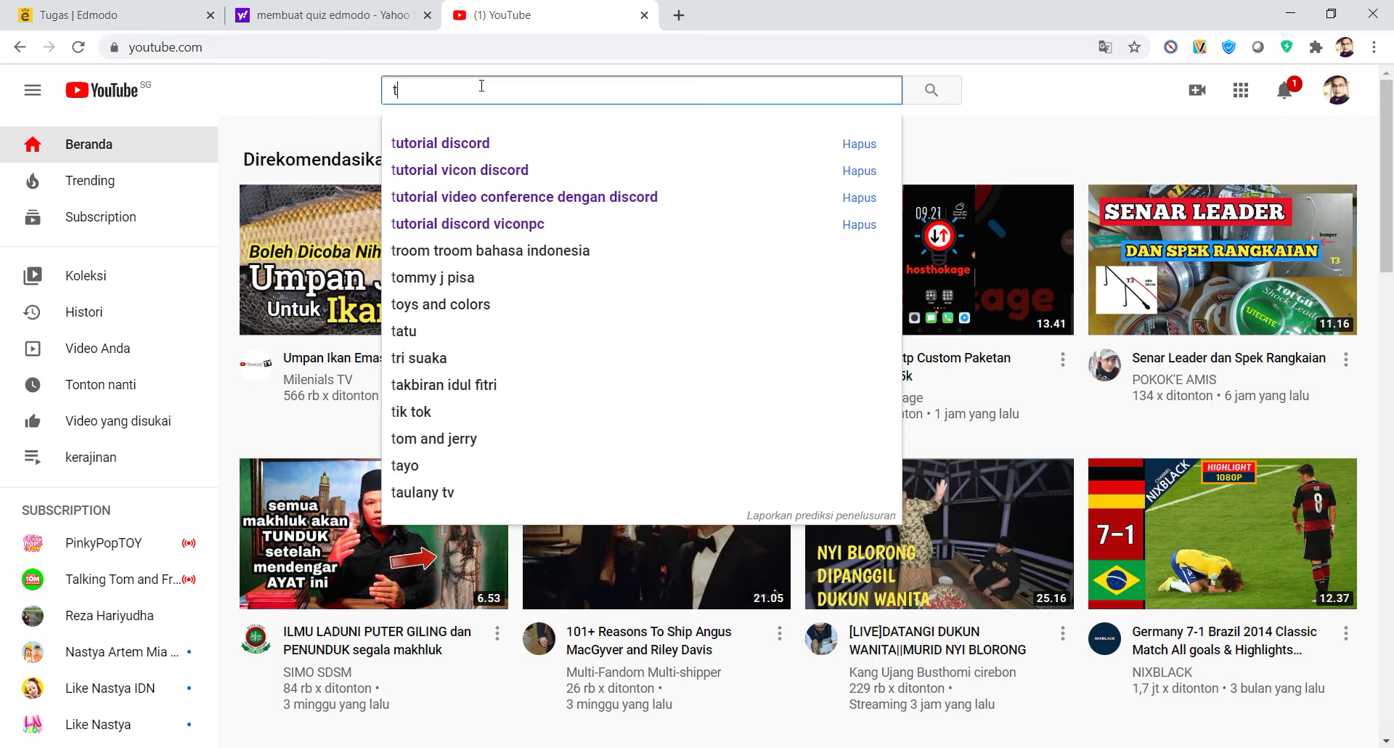
{"action": "type", "text": "ur"}
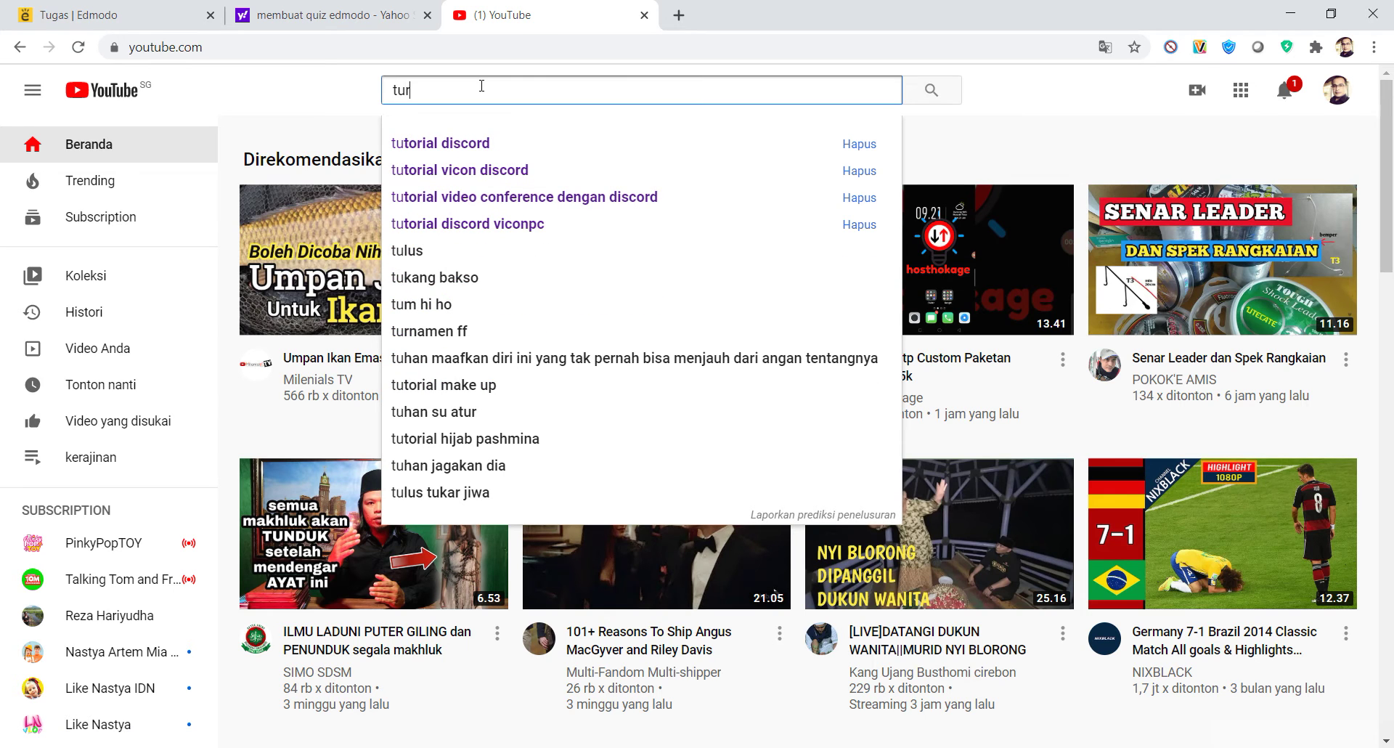
{"action": "key", "text": "BackSpace"}
{"action": "type", "text": "torial"}
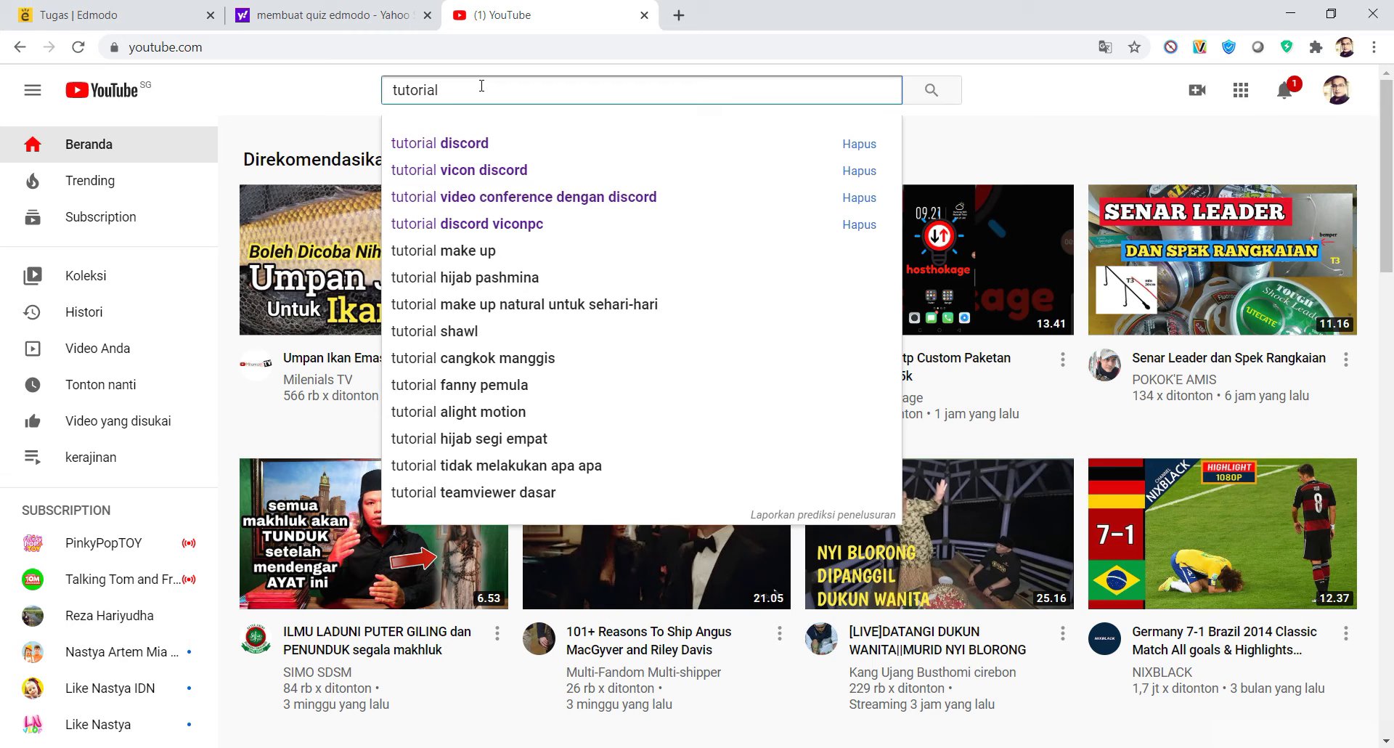
{"action": "type", "text": " ppt"}
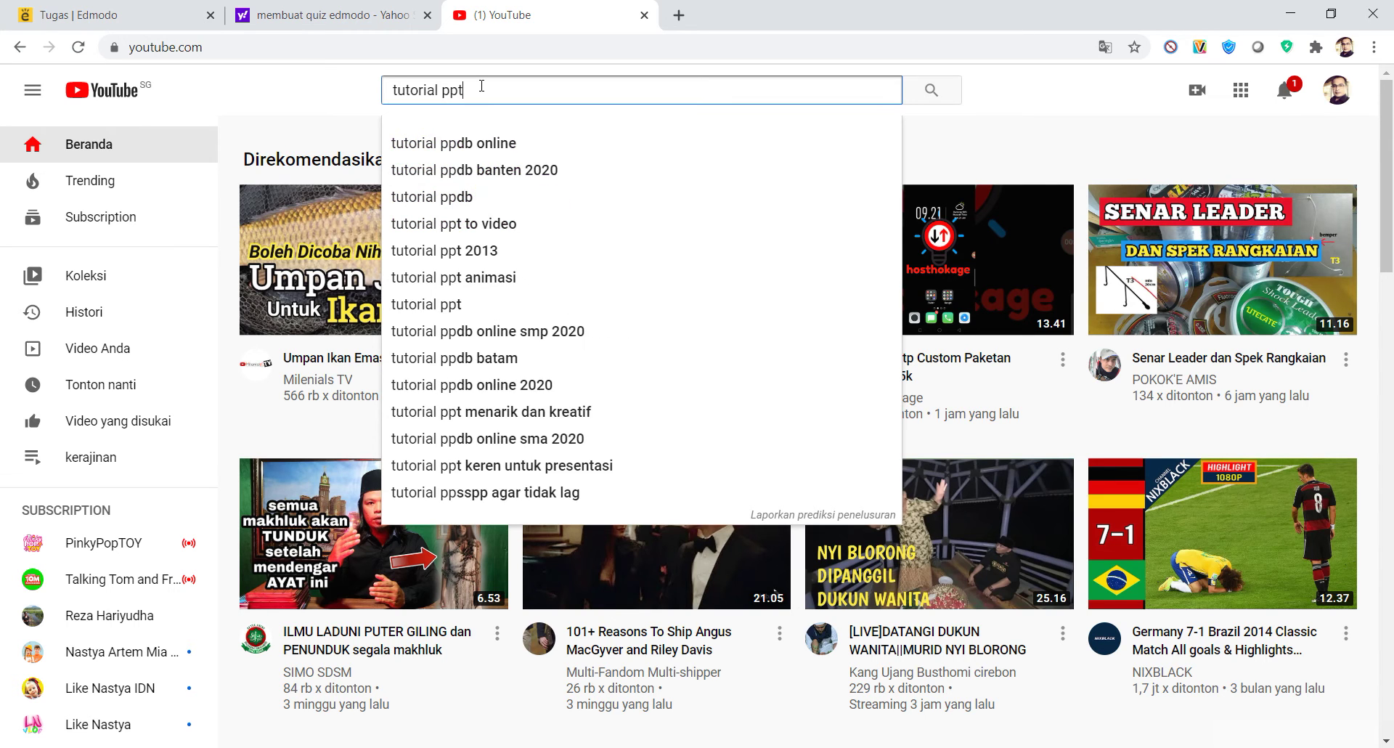
{"action": "key", "text": "Return"}
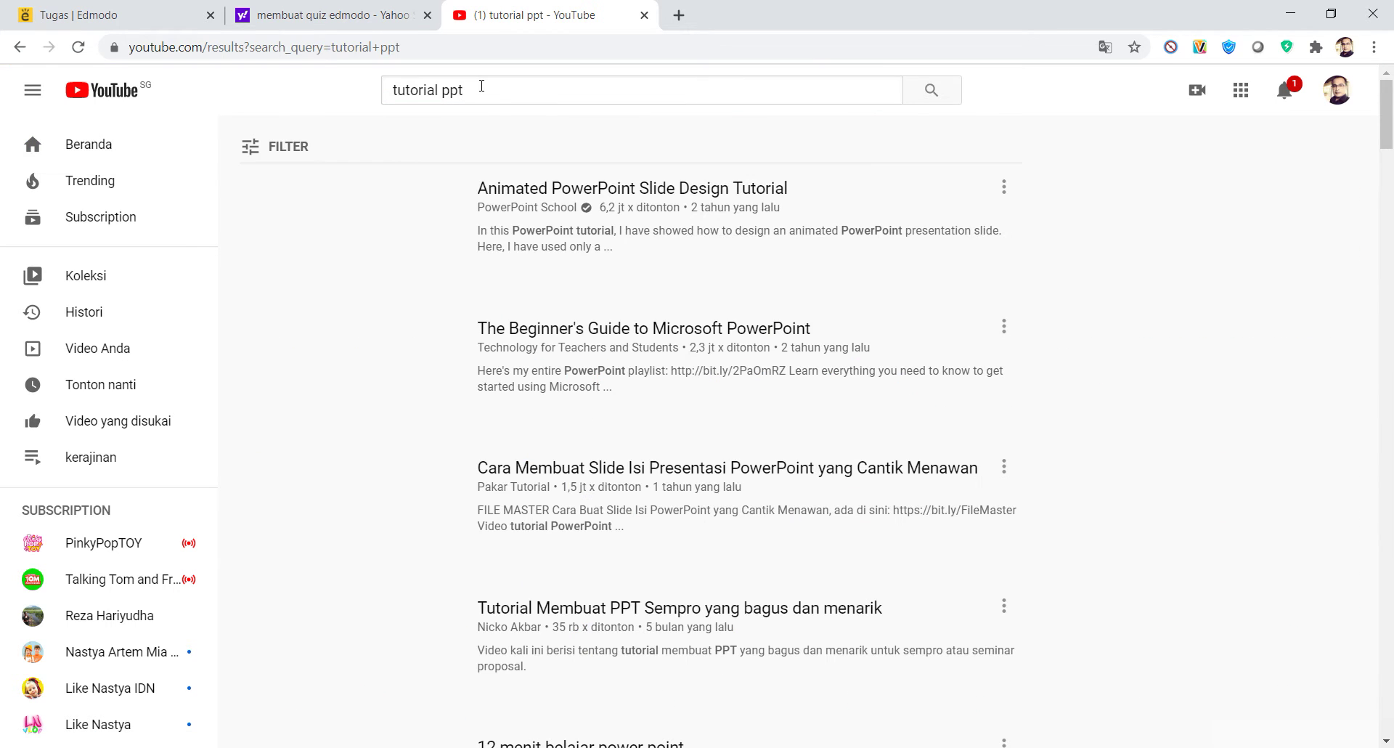
Open the video "Animated PowerPoint Slide Design Tutorial", skip its ad, pause it and copy its web address.
{"action": "mouse_move", "coordinate": [417, 265]}
{"action": "left_click", "coordinate": [416, 259]}
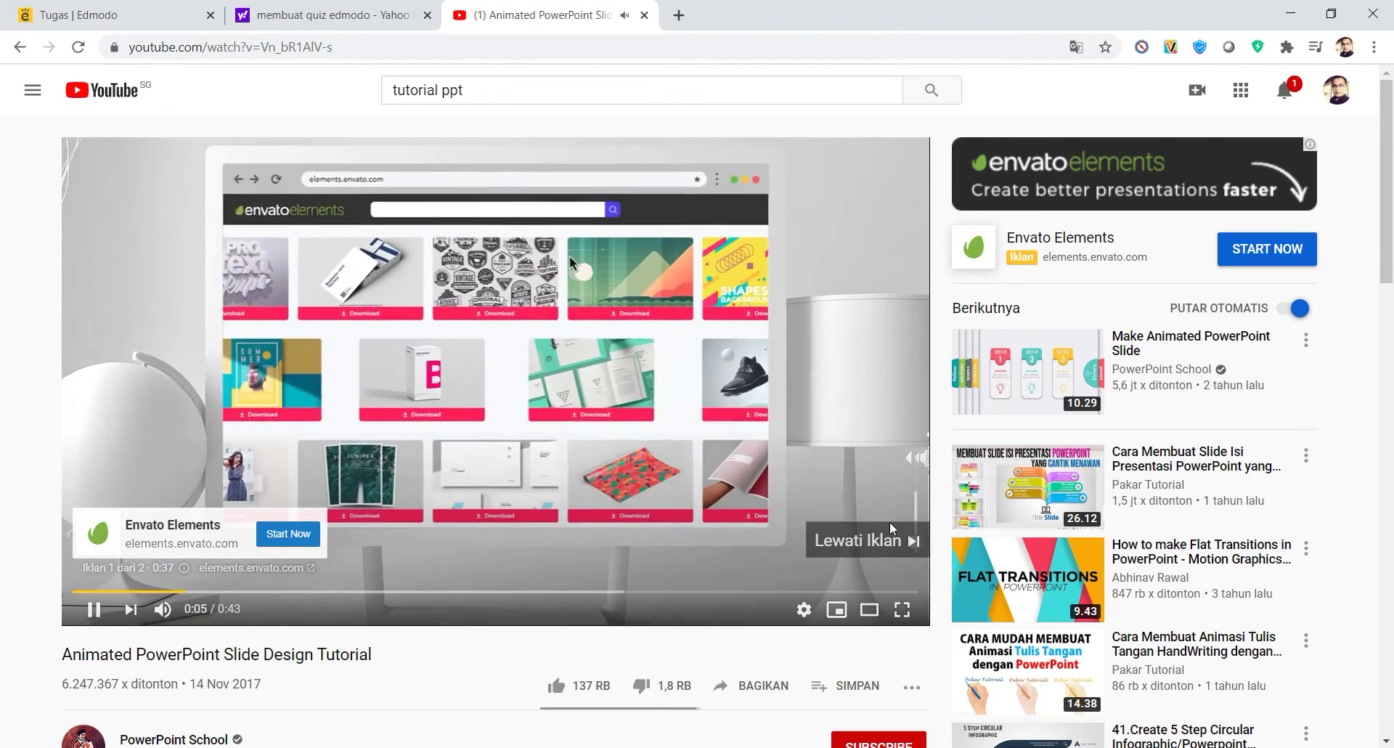
{"action": "left_click", "coordinate": [887, 535]}
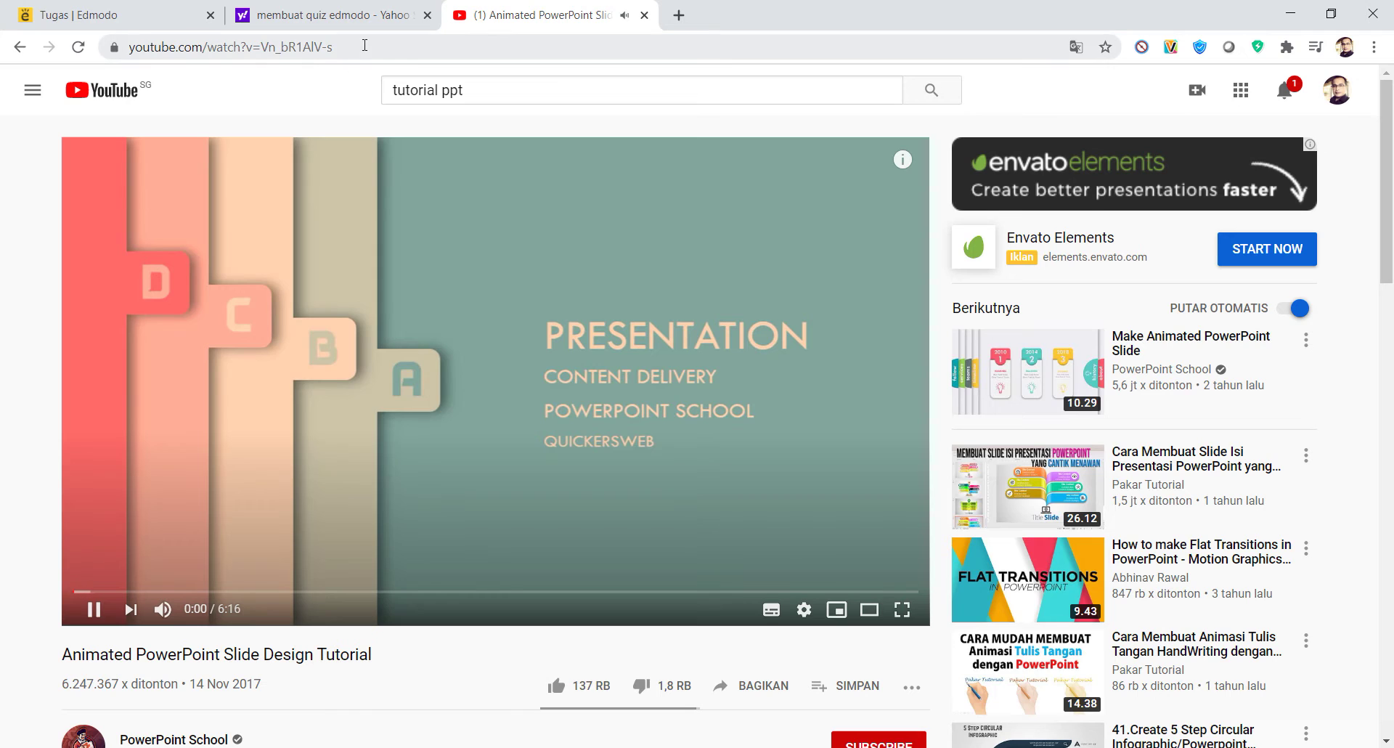
{"action": "left_click_drag", "start_coordinate": [363, 46], "coordinate": [143, 51]}
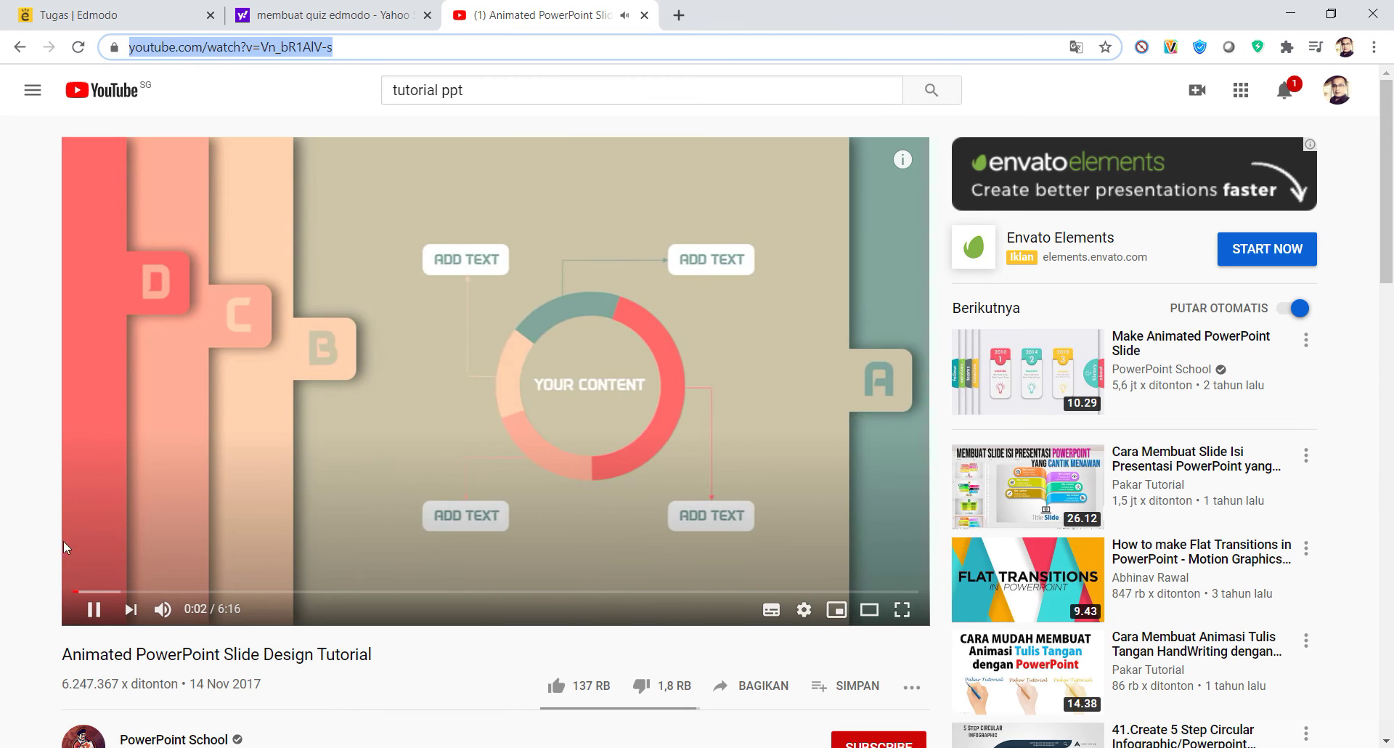
{"action": "left_click", "coordinate": [94, 609]}
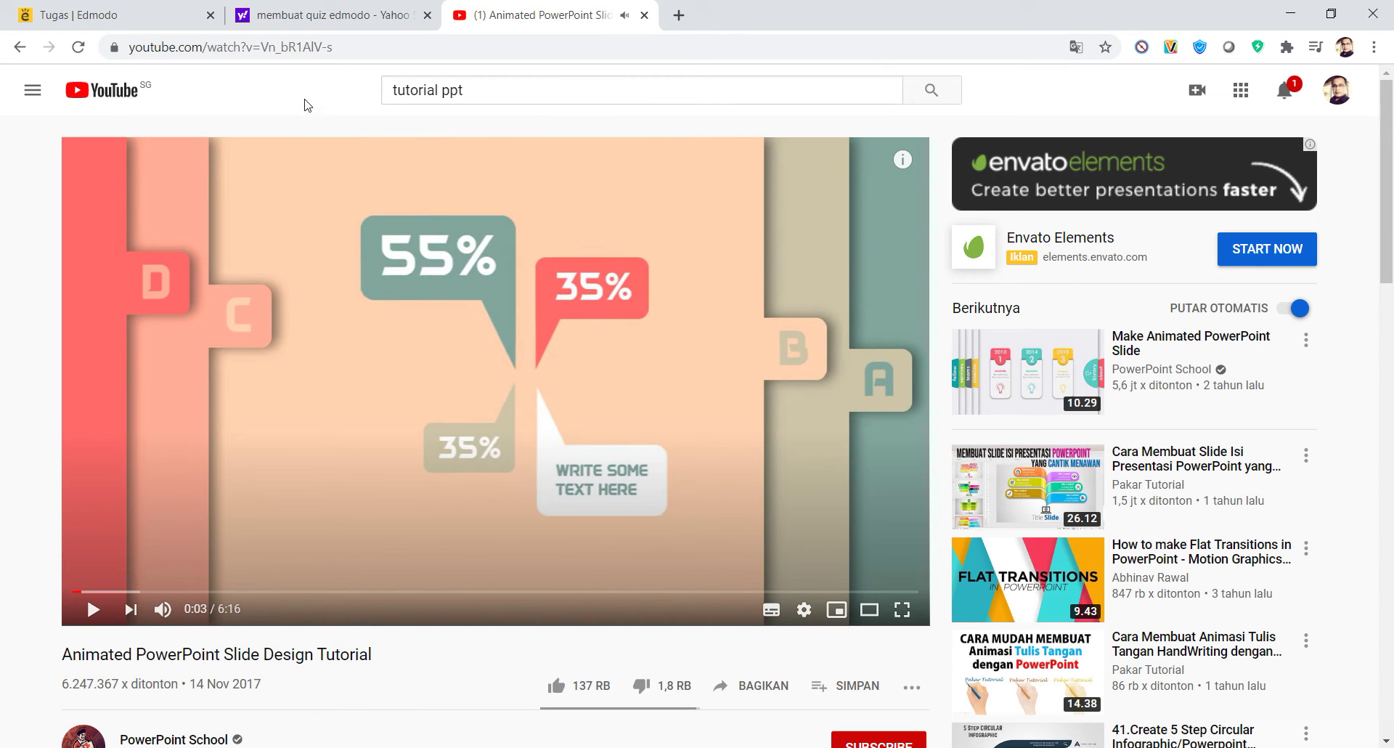
{"action": "left_click_drag", "start_coordinate": [333, 48], "coordinate": [105, 68]}
{"action": "key", "text": "ctrl+c"}
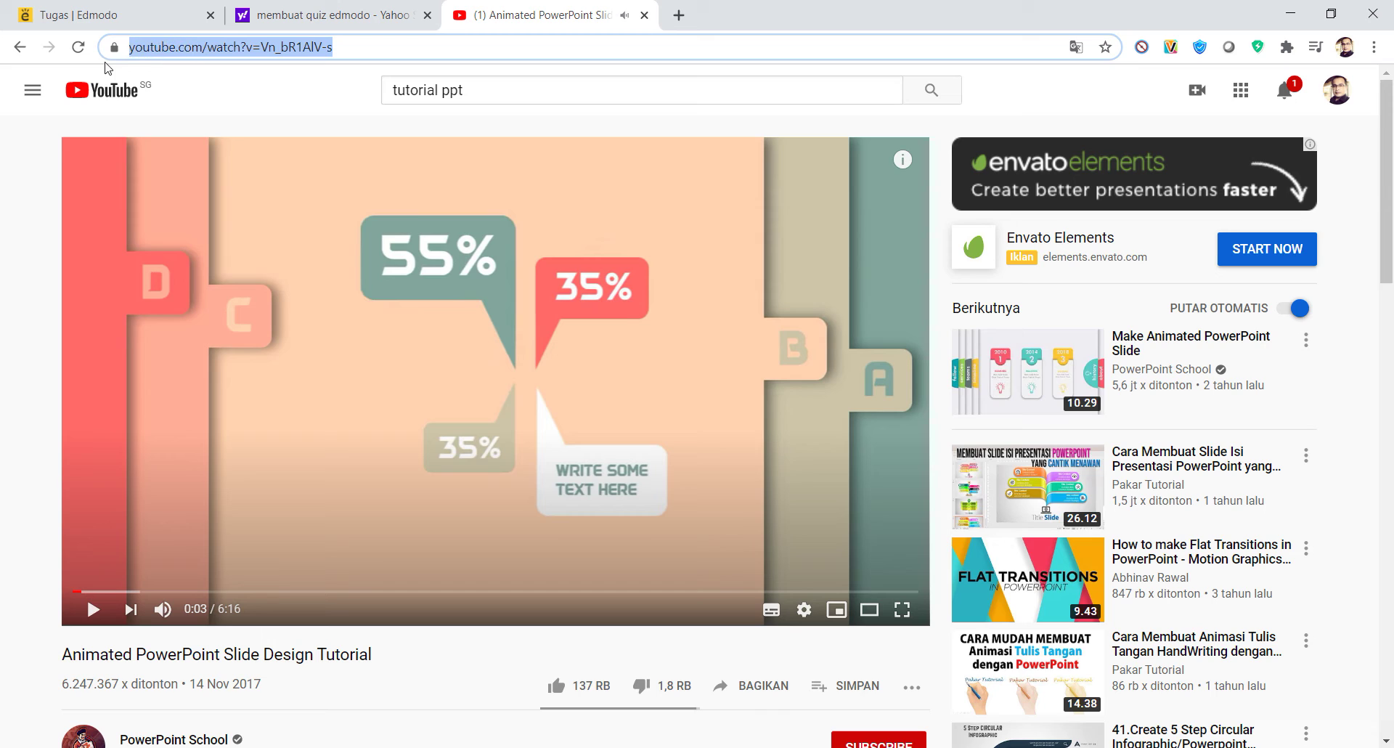
Return to the Edmodo assignment and attach the copied YouTube video address as a link.
{"action": "left_click", "coordinate": [124, 24]}
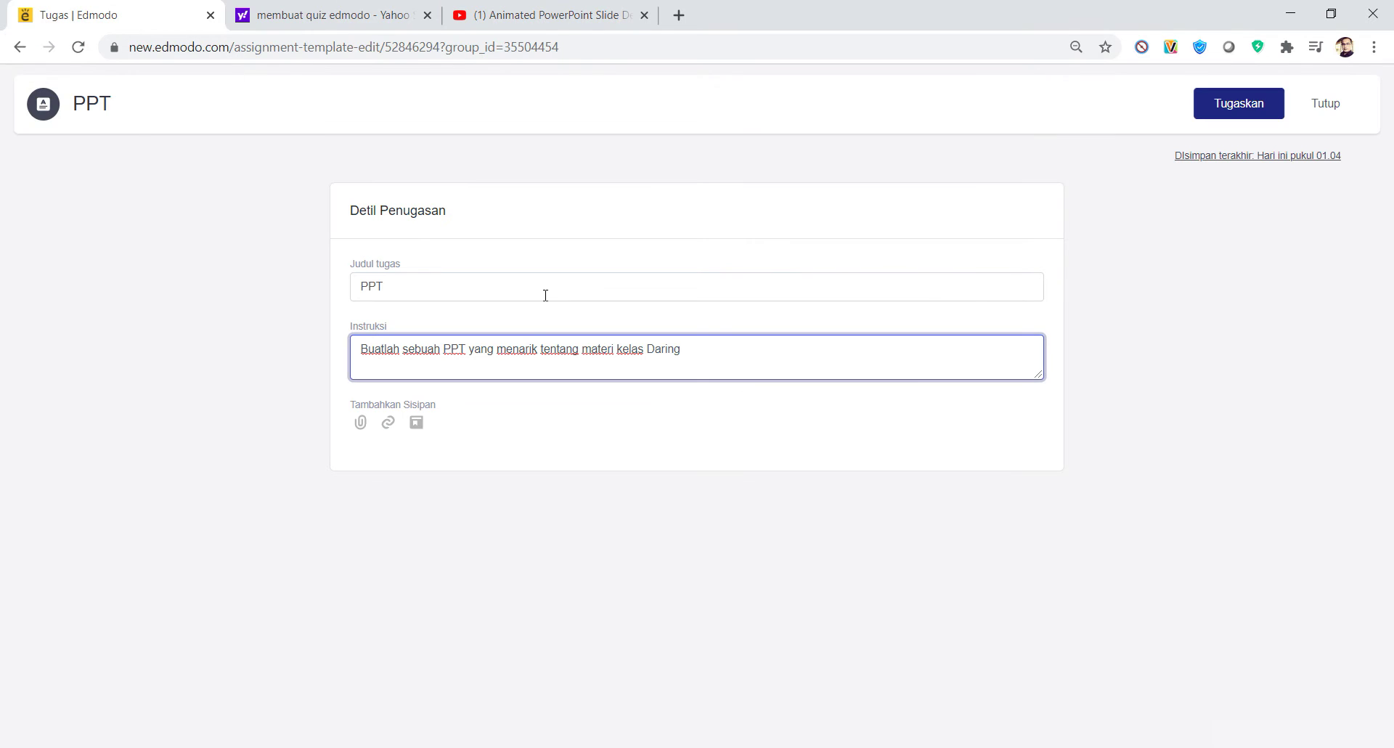
{"action": "left_click", "coordinate": [389, 423]}
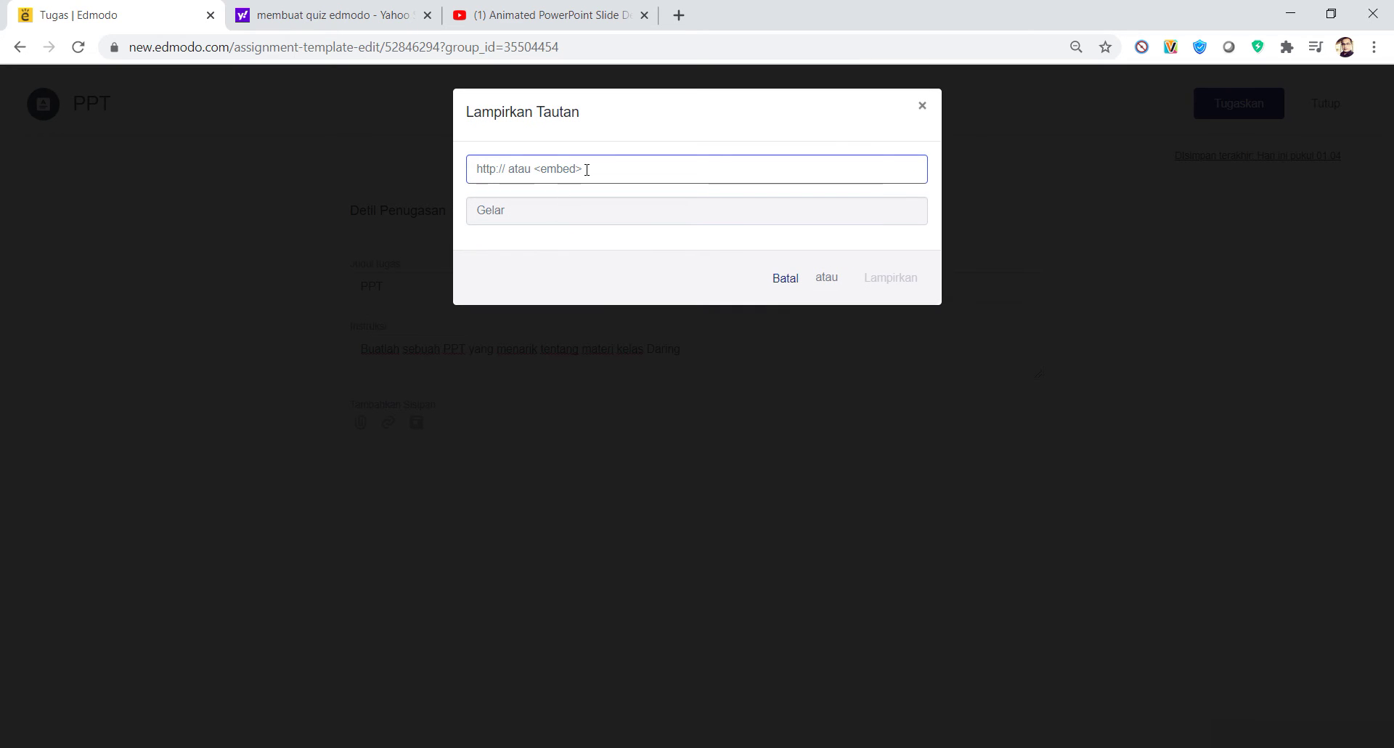
{"action": "key", "text": "ctrl+v"}
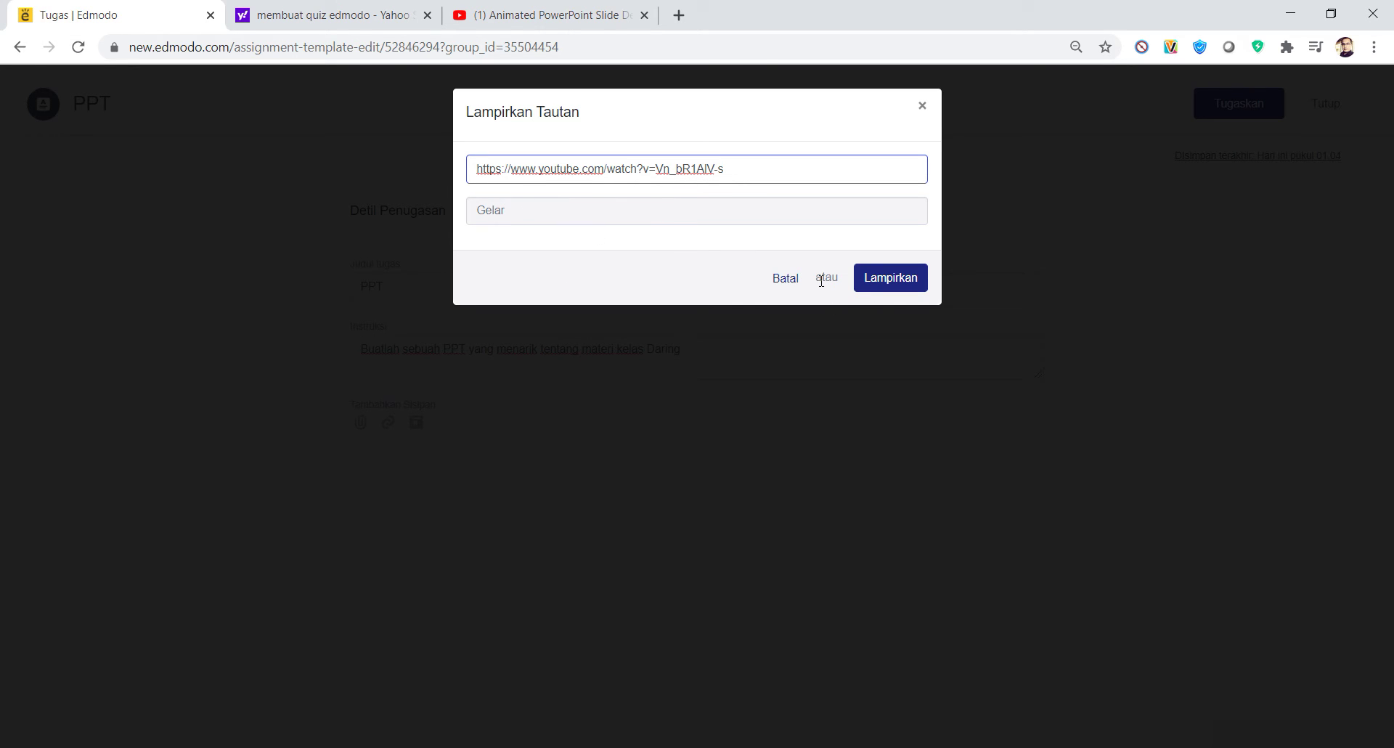
{"action": "left_click", "coordinate": [880, 287]}
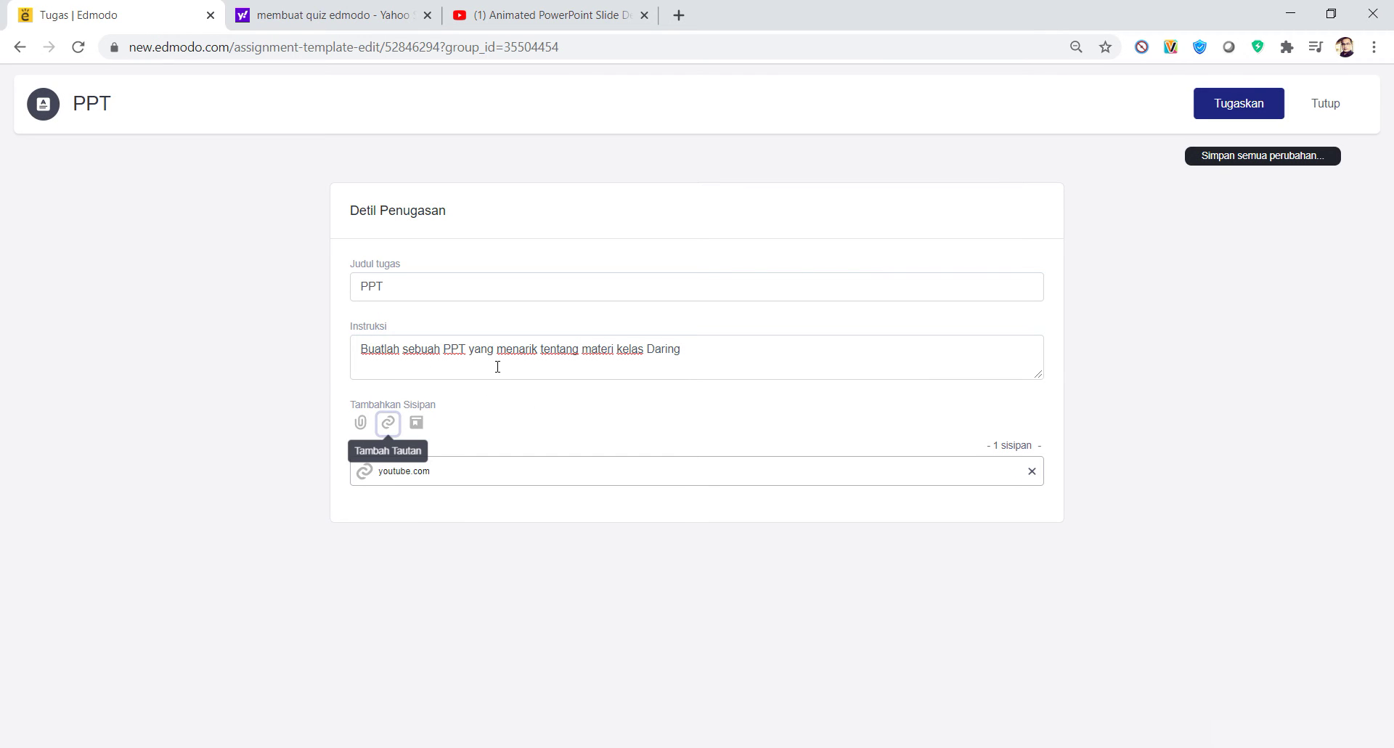
End the instruction sentence with a period and append "Peljari tutorial berikut dan" after it.
{"action": "left_click", "coordinate": [687, 359]}
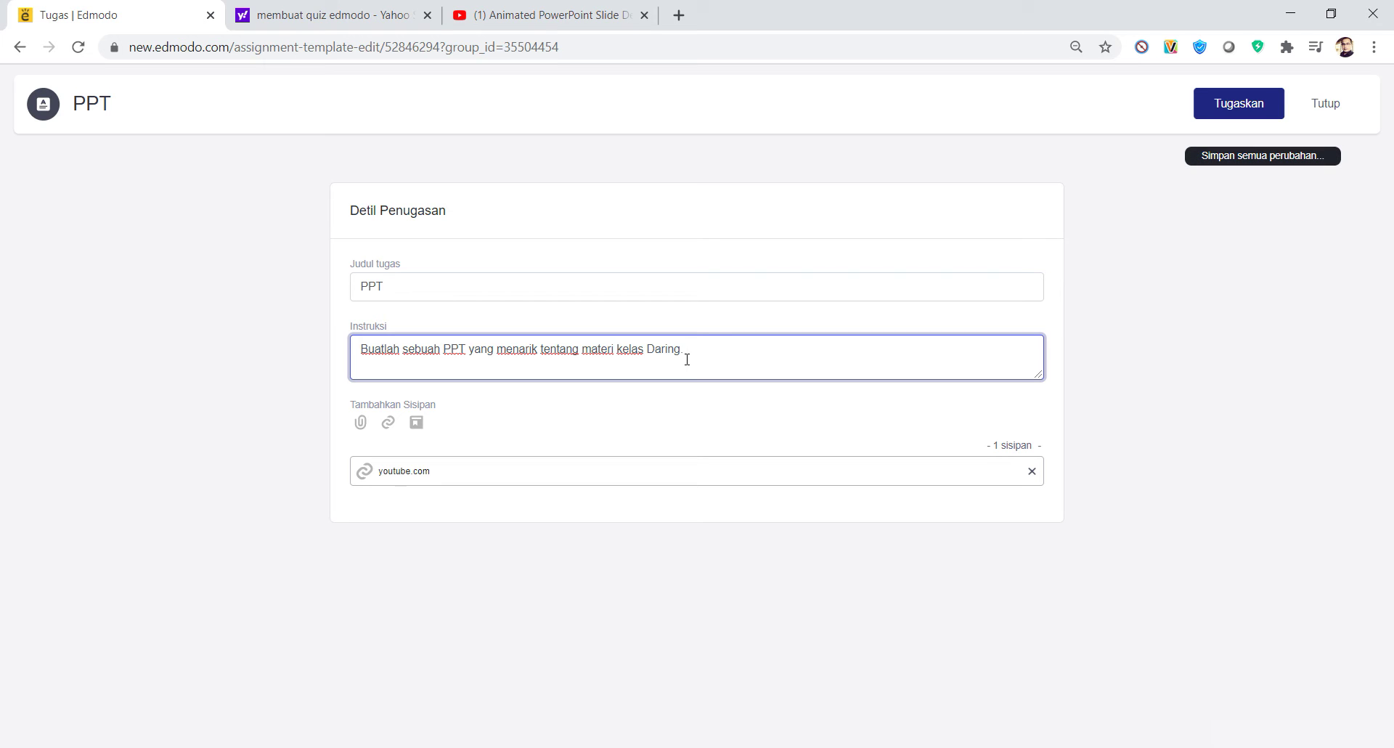
{"action": "type", "text": "P"}
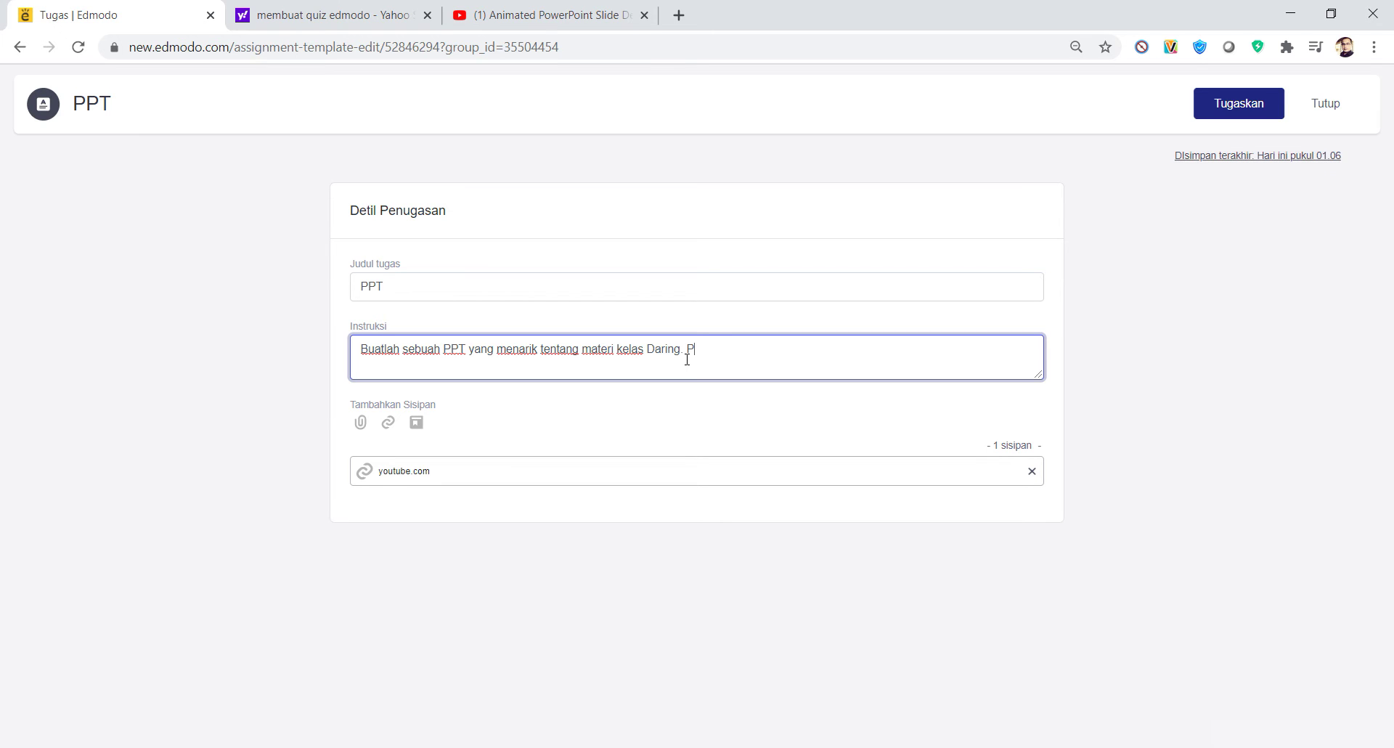
{"action": "type", "text": "eljari tutorial berikut da"}
Move the phrase "Peljari tutorial berikut dan" from the end of the instructions to the beginning, before "Buatlah".
{"action": "key", "text": "shift+Left"}
{"action": "key", "text": "shift+Left"}
{"action": "key", "text": "shift+Left"}
{"action": "key", "text": "shift+Left"}
{"action": "key", "text": "shift+Left"}
{"action": "key", "text": "shift+Left"}
{"action": "key", "text": "shift+Left"}
{"action": "key", "text": "shift+Left"}
{"action": "key", "text": "shift+Left"}
{"action": "key", "text": "shift+Left"}
{"action": "key", "text": "shift+Left"}
{"action": "key", "text": "shift+Left"}
{"action": "key", "text": "shift+Left"}
{"action": "key", "text": "shift+Left"}
{"action": "key", "text": "shift+Left"}
{"action": "key", "text": "shift+Left"}
{"action": "key", "text": "shift+Left"}
{"action": "key", "text": "shift+Left"}
{"action": "key", "text": "shift+Left"}
{"action": "key", "text": "shift+Left"}
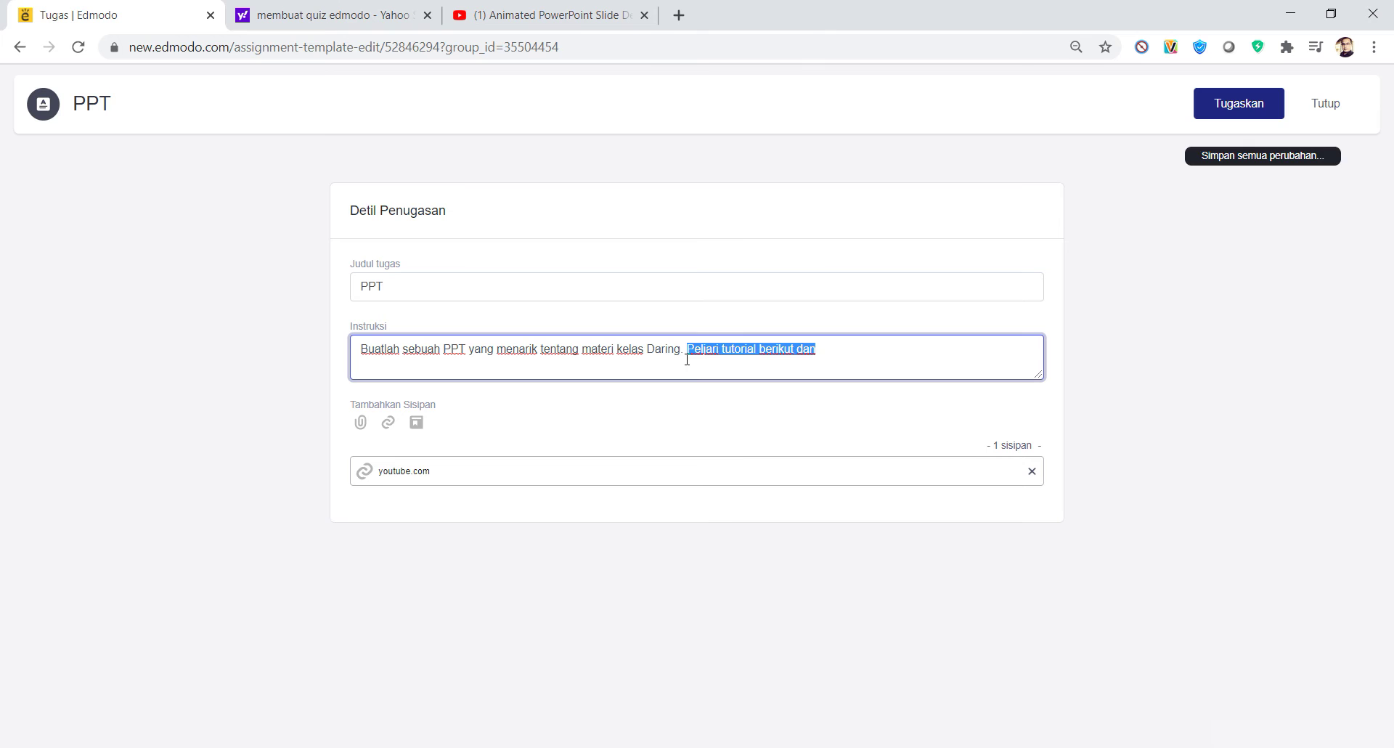
{"action": "key", "text": "BackSpace"}
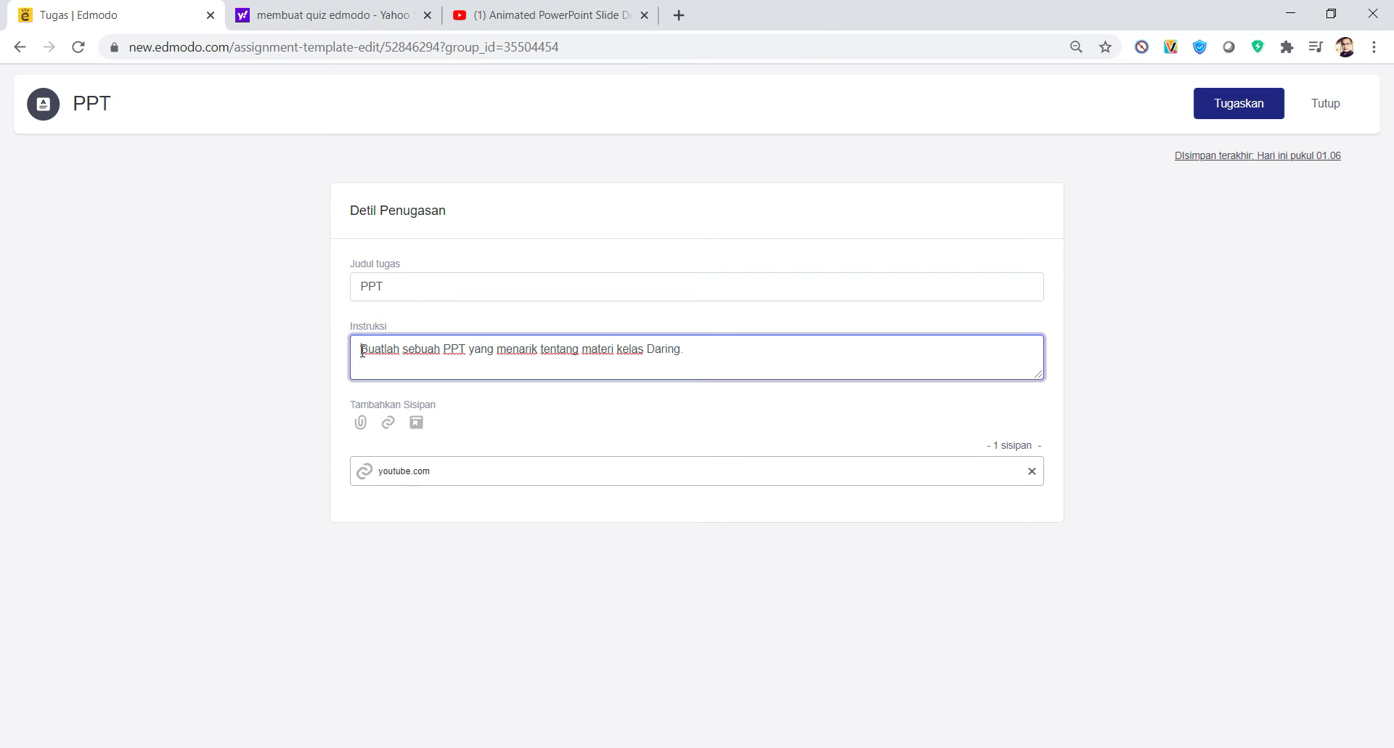
{"action": "type", "text": "Peljari tutorial berikut dan"}
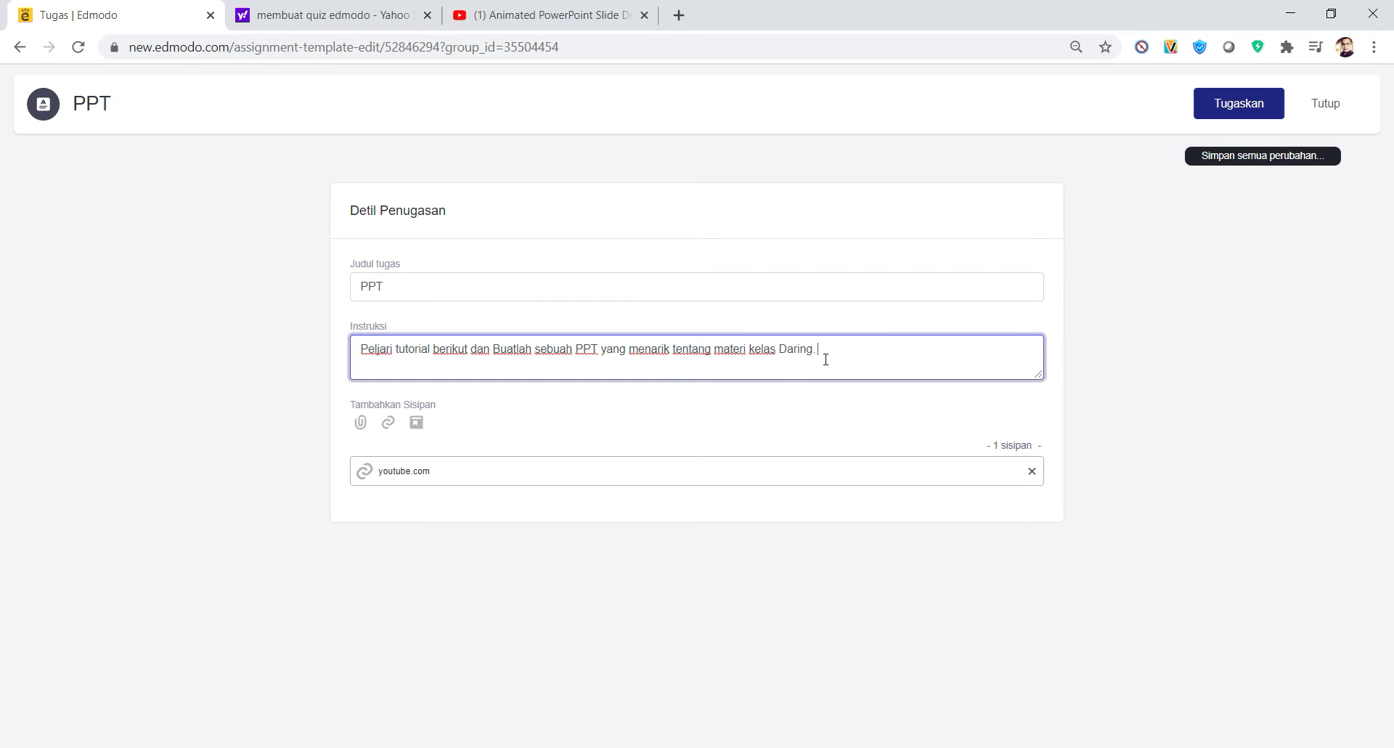
Append "Tugas [aling lambat diserahkan 2 hari dari sekarang" to the end of the assignment instructions.
{"action": "type", "text": "T"}
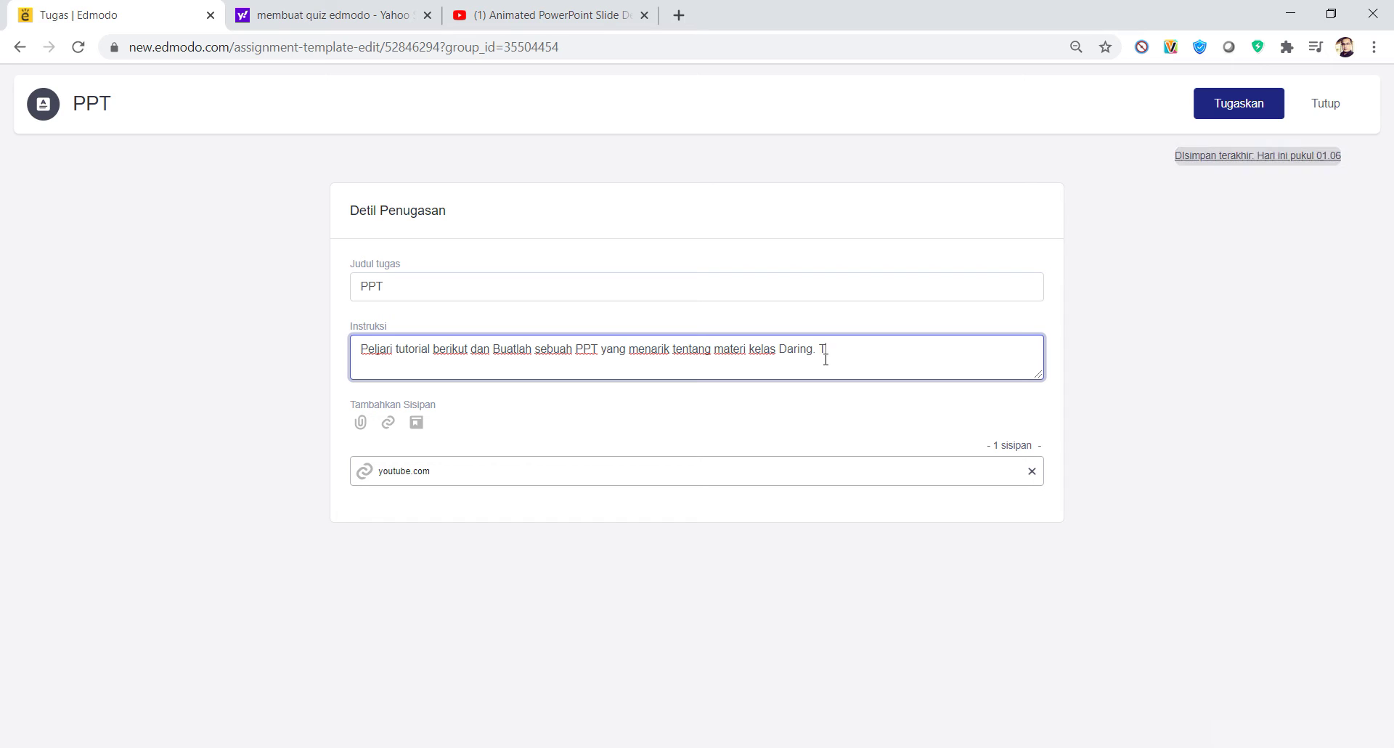
{"action": "type", "text": "ugas "}
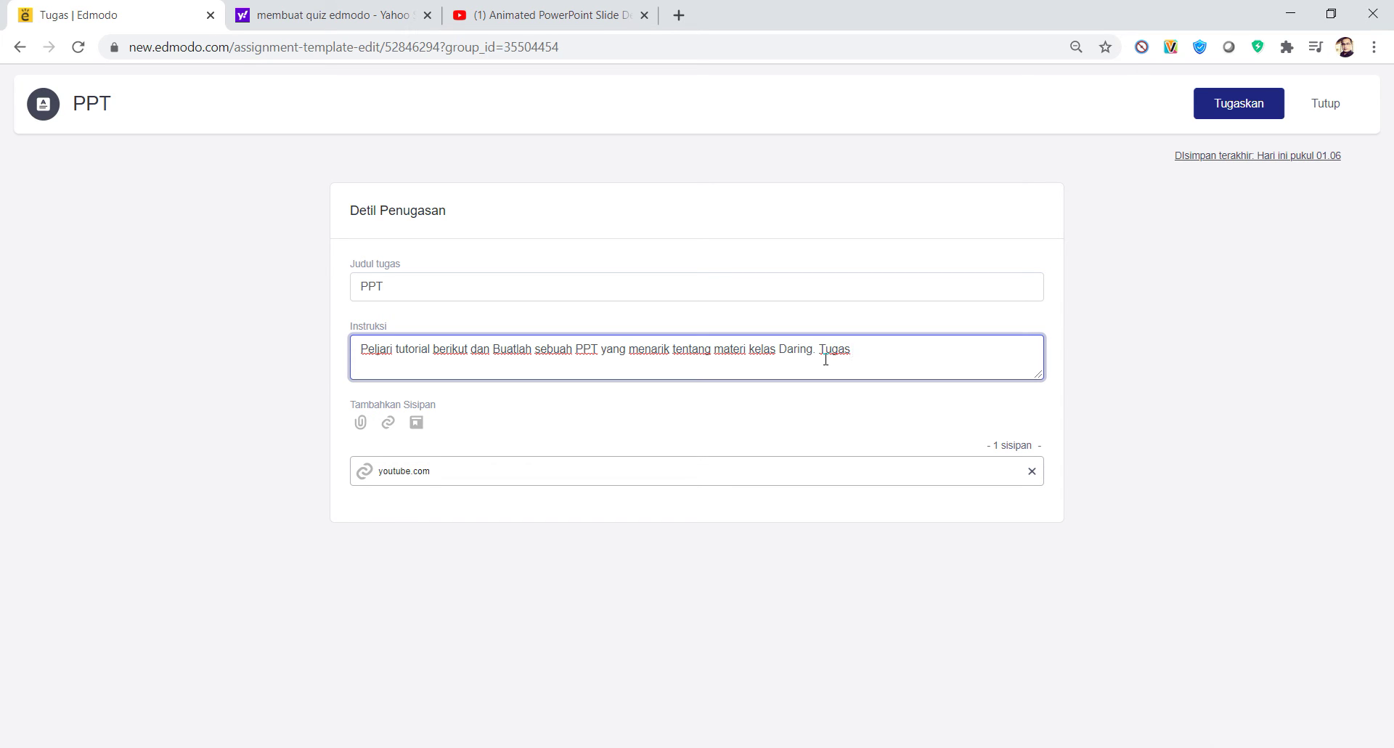
{"action": "type", "text": "[aling lambat diserahkan 2 hari dari sekarang"}
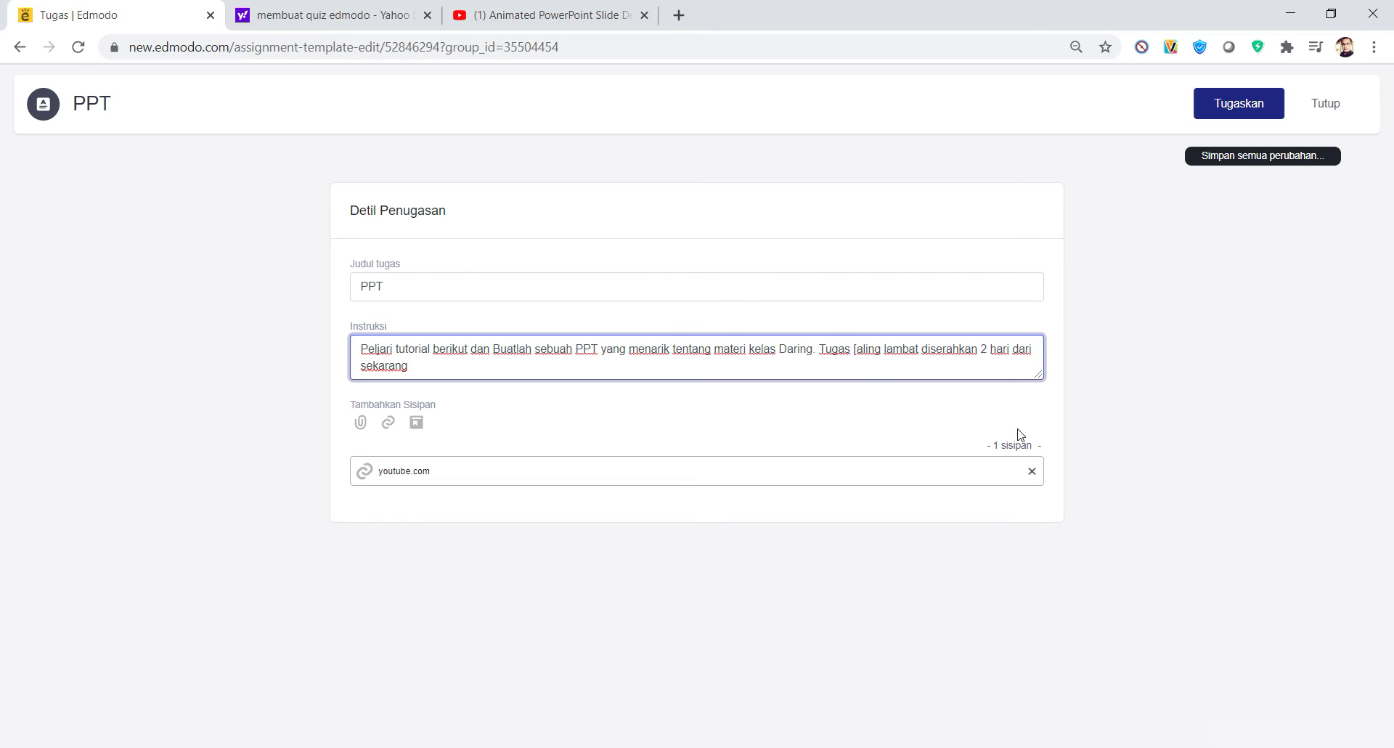
Open the assigning options for the PPT assignment and view the recipients available besides Kelas 8 SMP Daring LPMP.
{"action": "left_click", "coordinate": [1232, 110]}
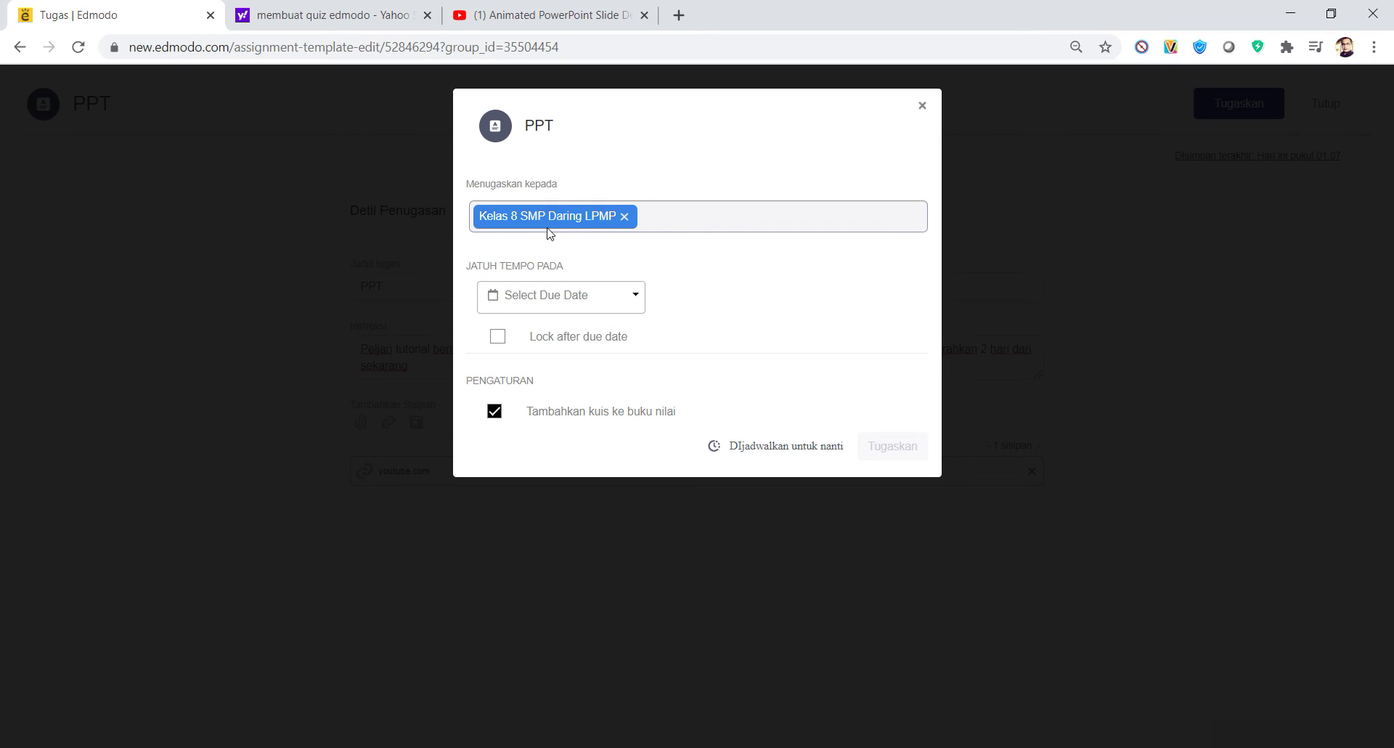
{"action": "left_click", "coordinate": [669, 225]}
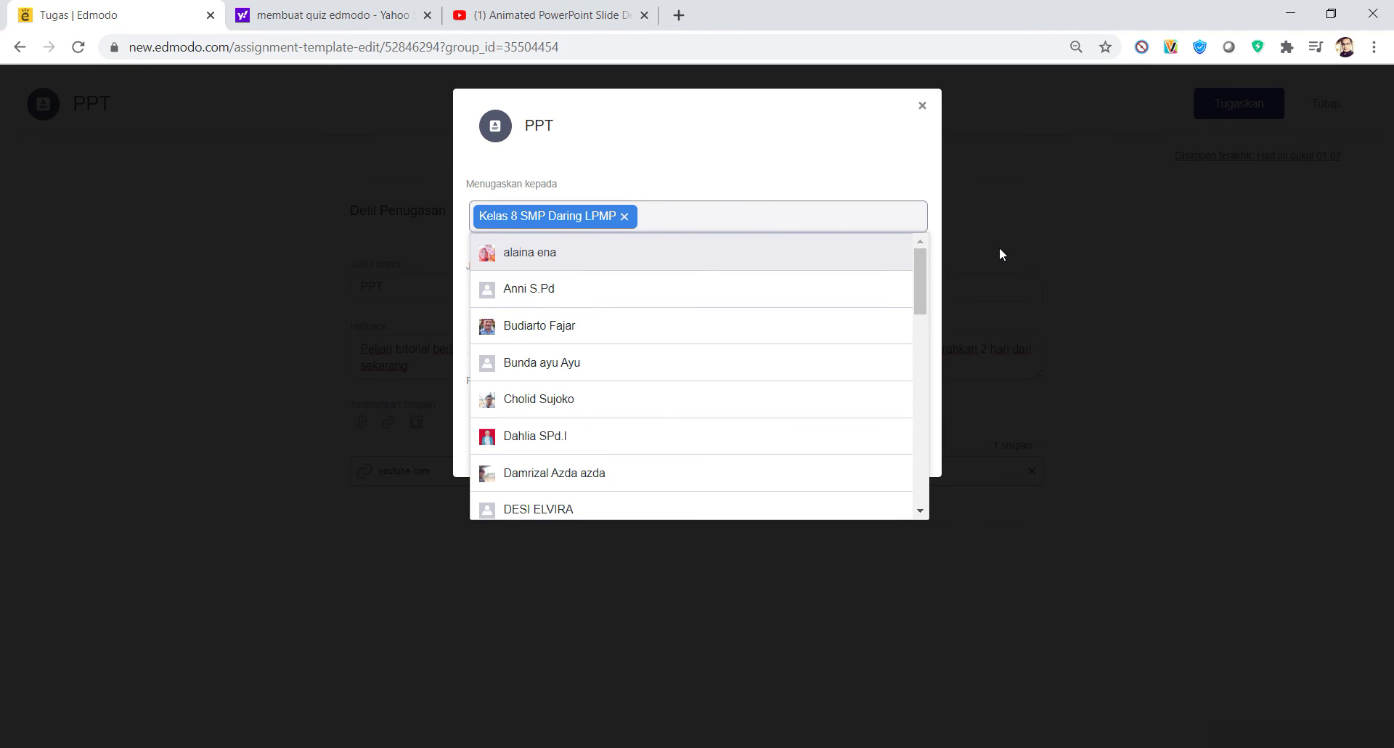
{"action": "left_click", "coordinate": [1048, 244]}
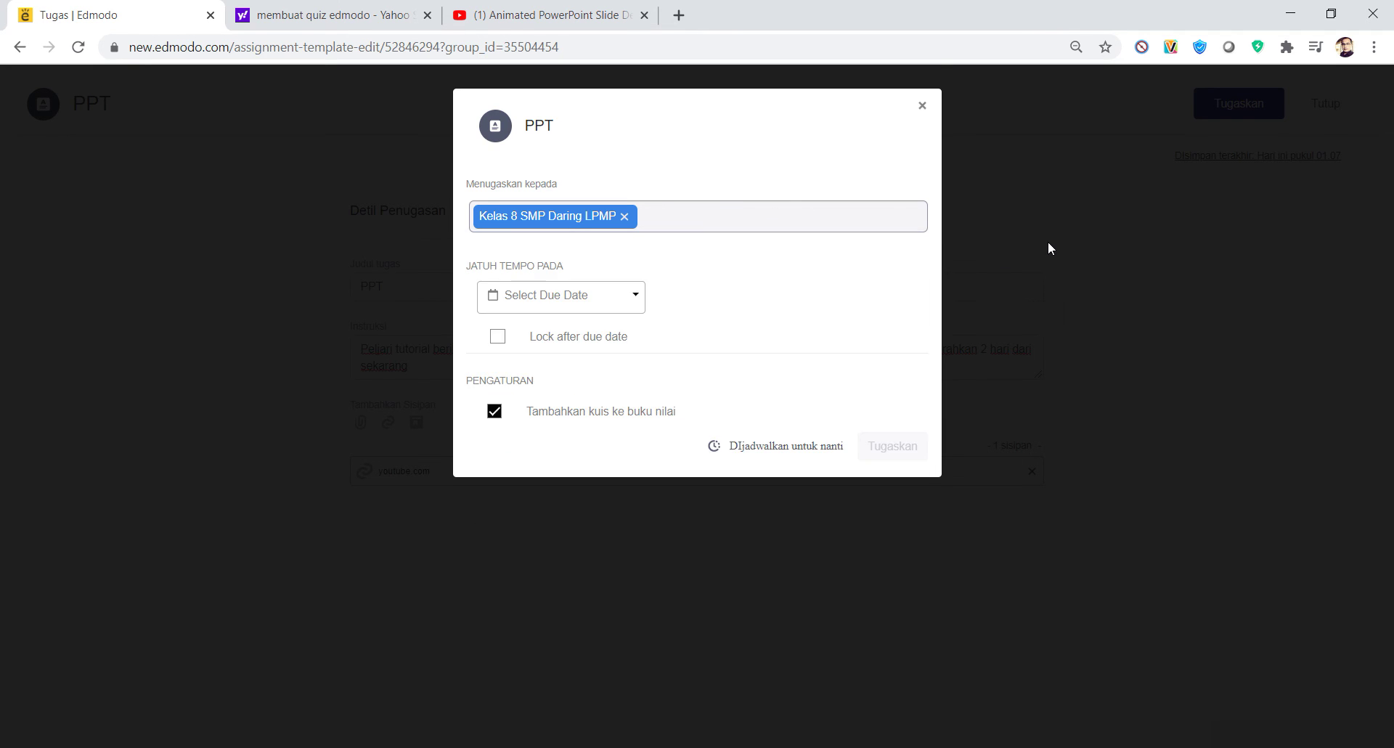
{"action": "left_click", "coordinate": [1253, 111]}
Set the assignment's due date to 06/24/2020 at 12:00 PM.
{"action": "left_click", "coordinate": [637, 303]}
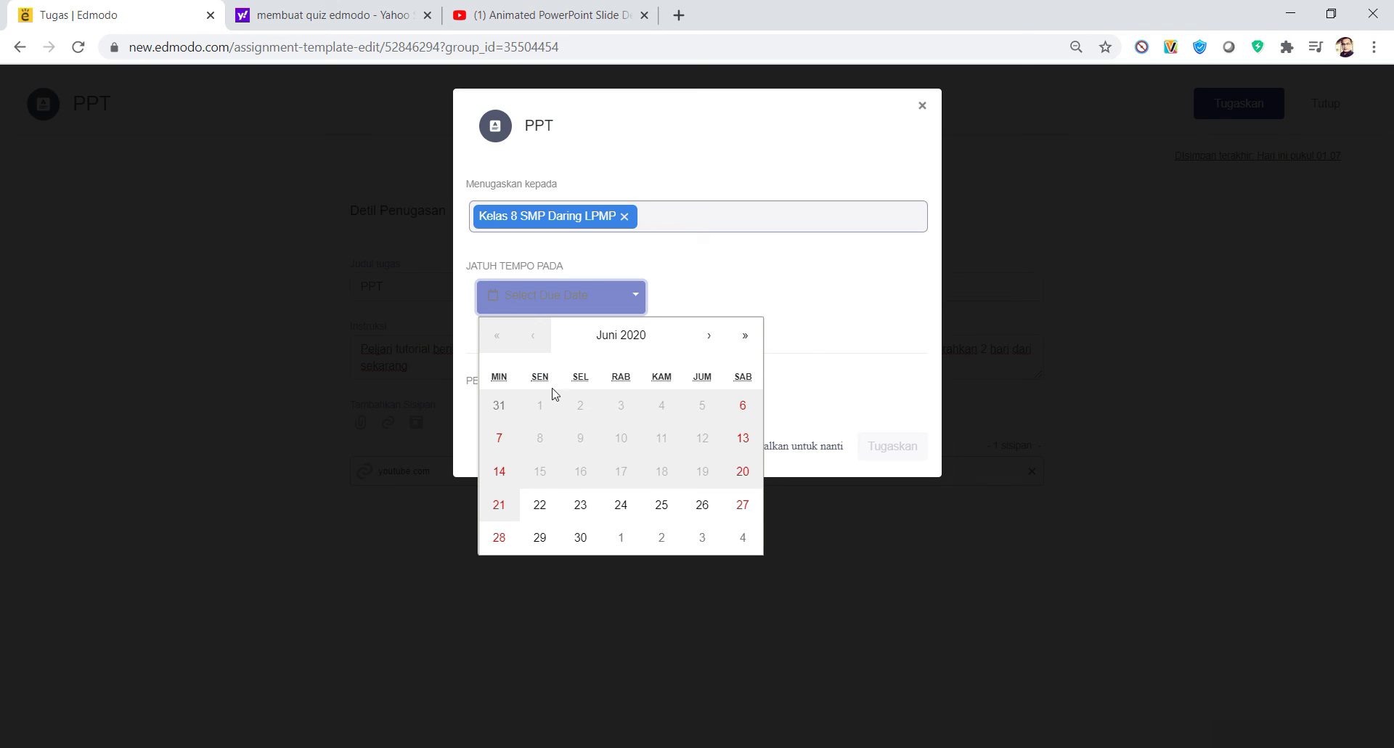
{"action": "left_click", "coordinate": [621, 505]}
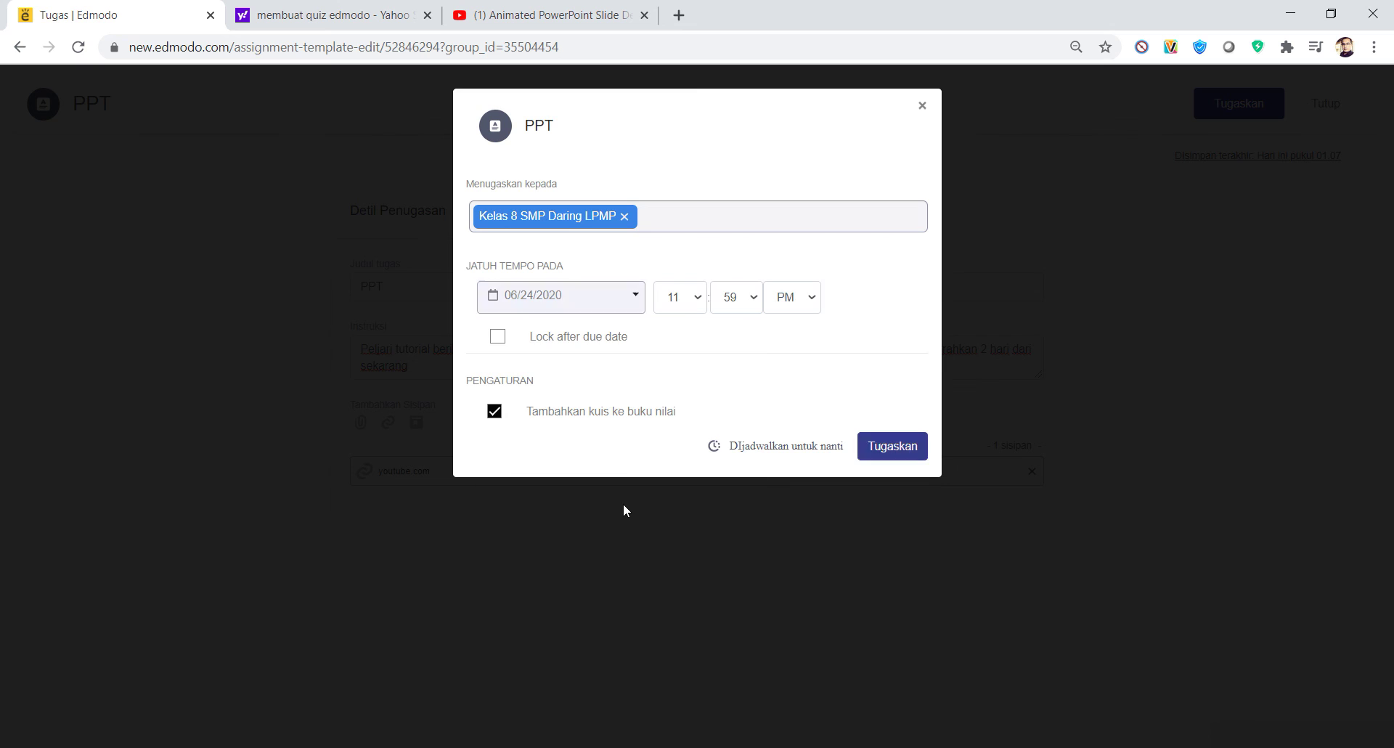
{"action": "left_click", "coordinate": [696, 304]}
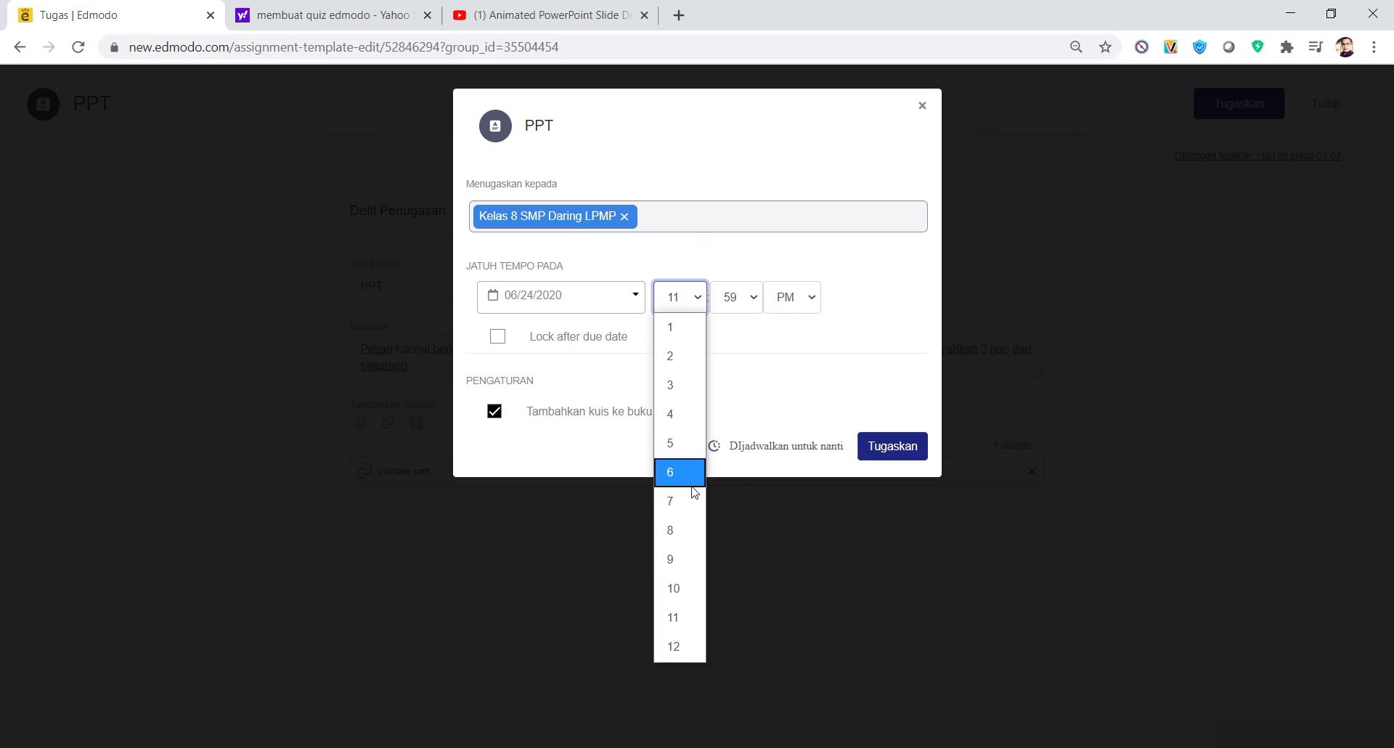
{"action": "left_click", "coordinate": [695, 647]}
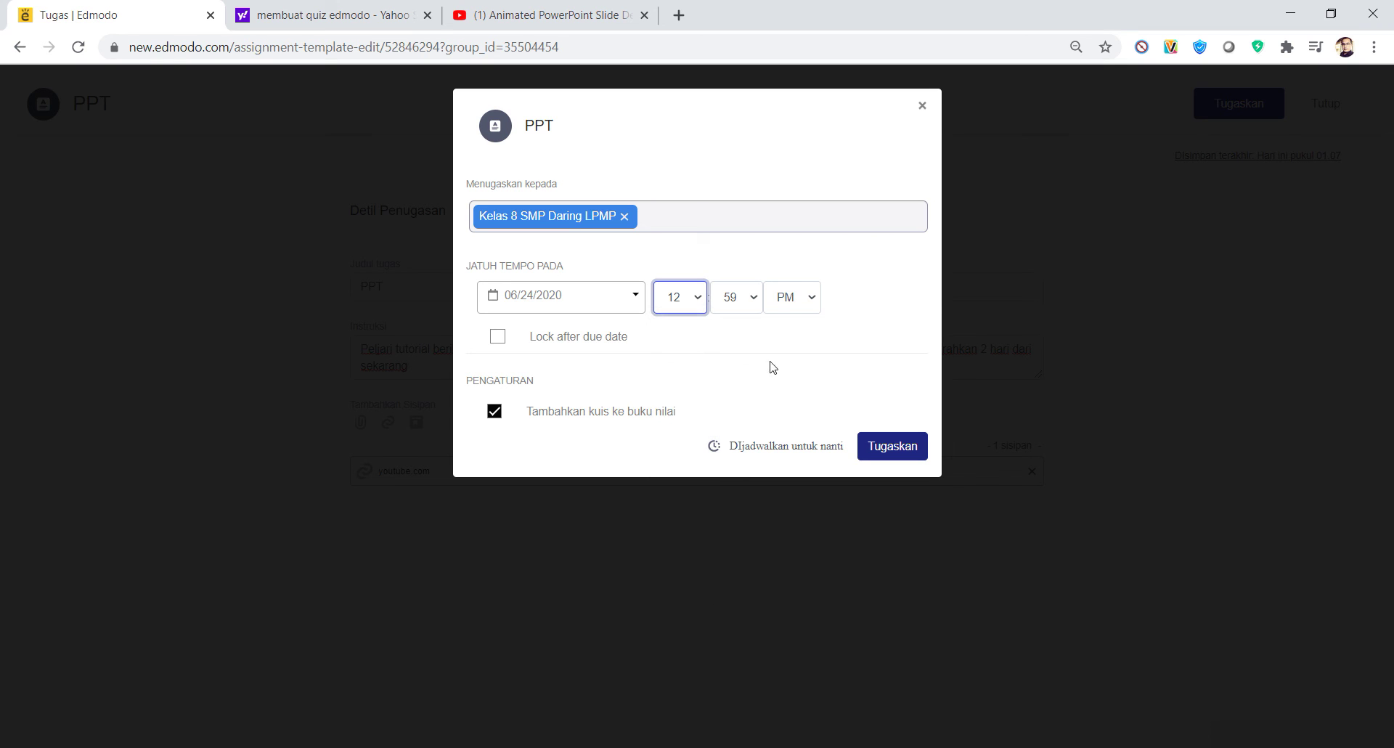
{"action": "left_click", "coordinate": [755, 303]}
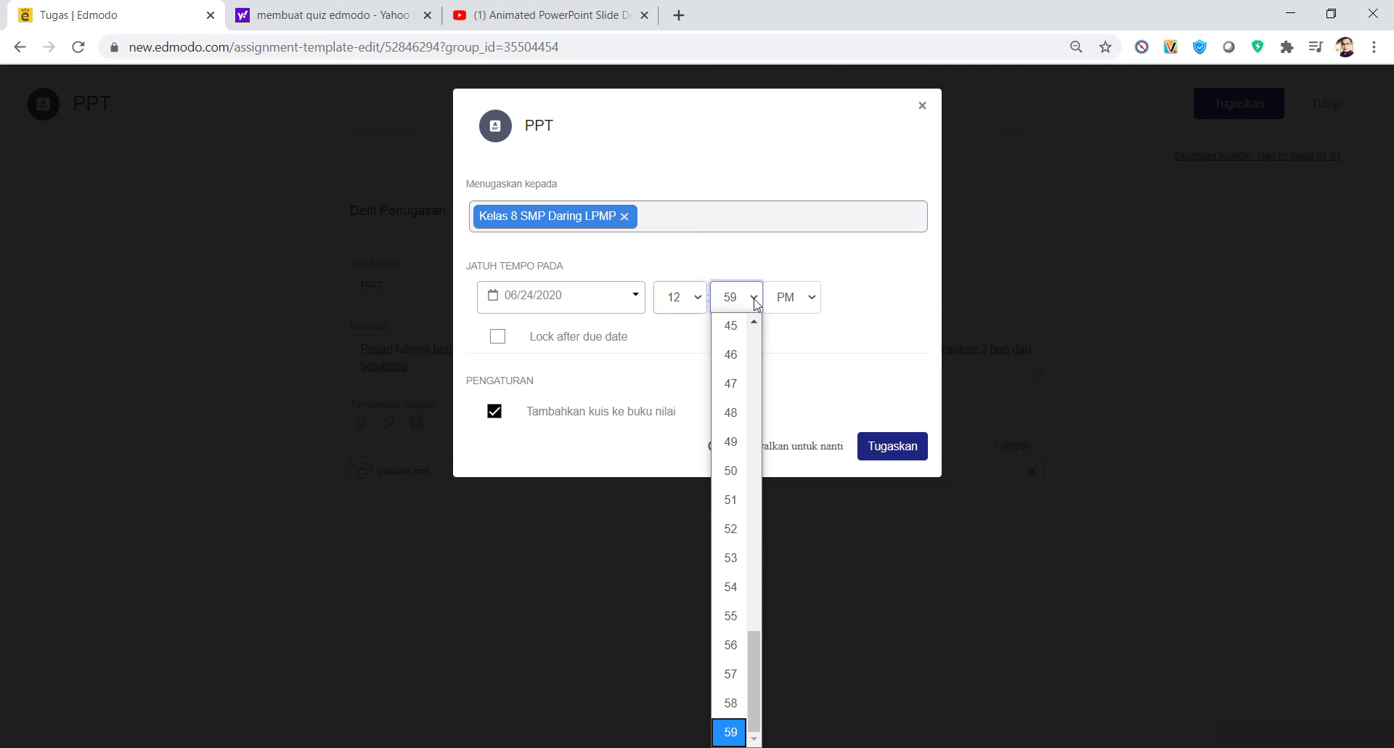
{"action": "left_click_drag", "start_coordinate": [758, 706], "coordinate": [781, 361]}
{"action": "left_click", "coordinate": [738, 338]}
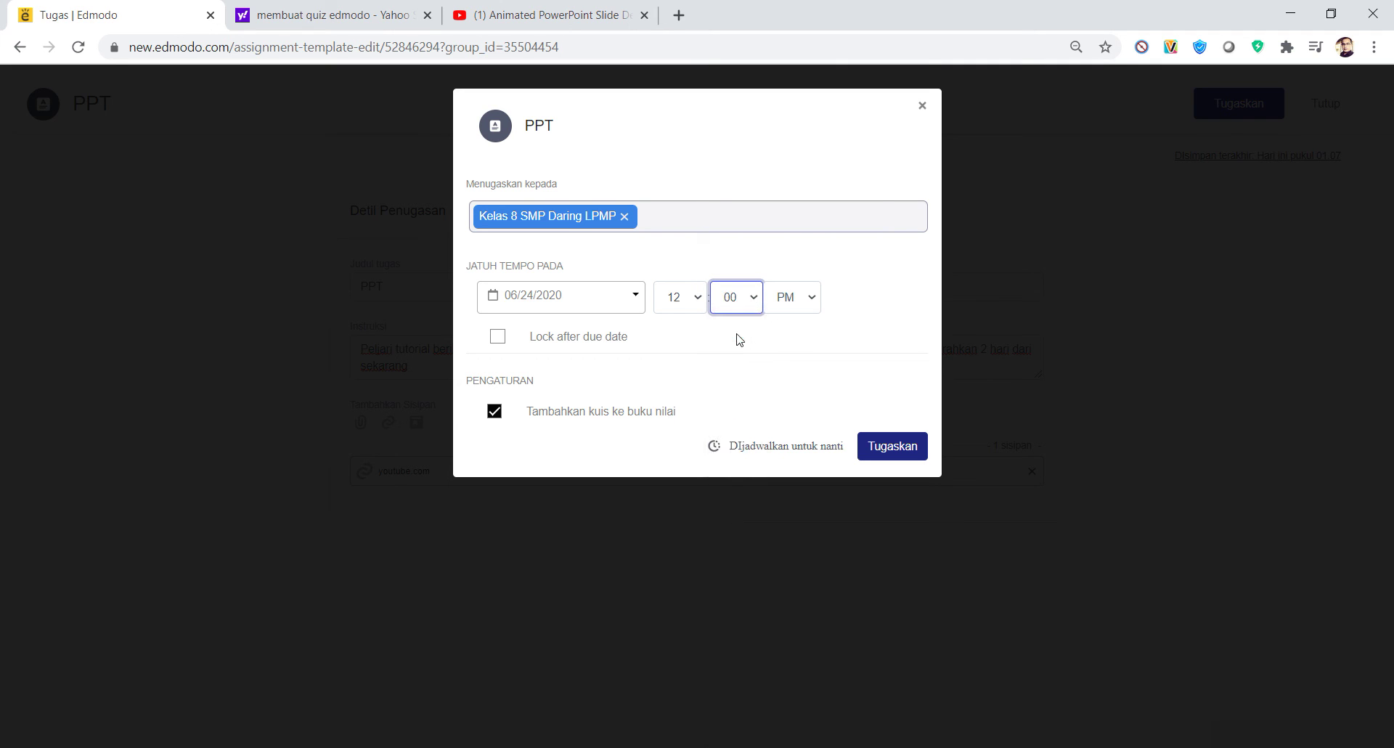
{"action": "left_click", "coordinate": [817, 306]}
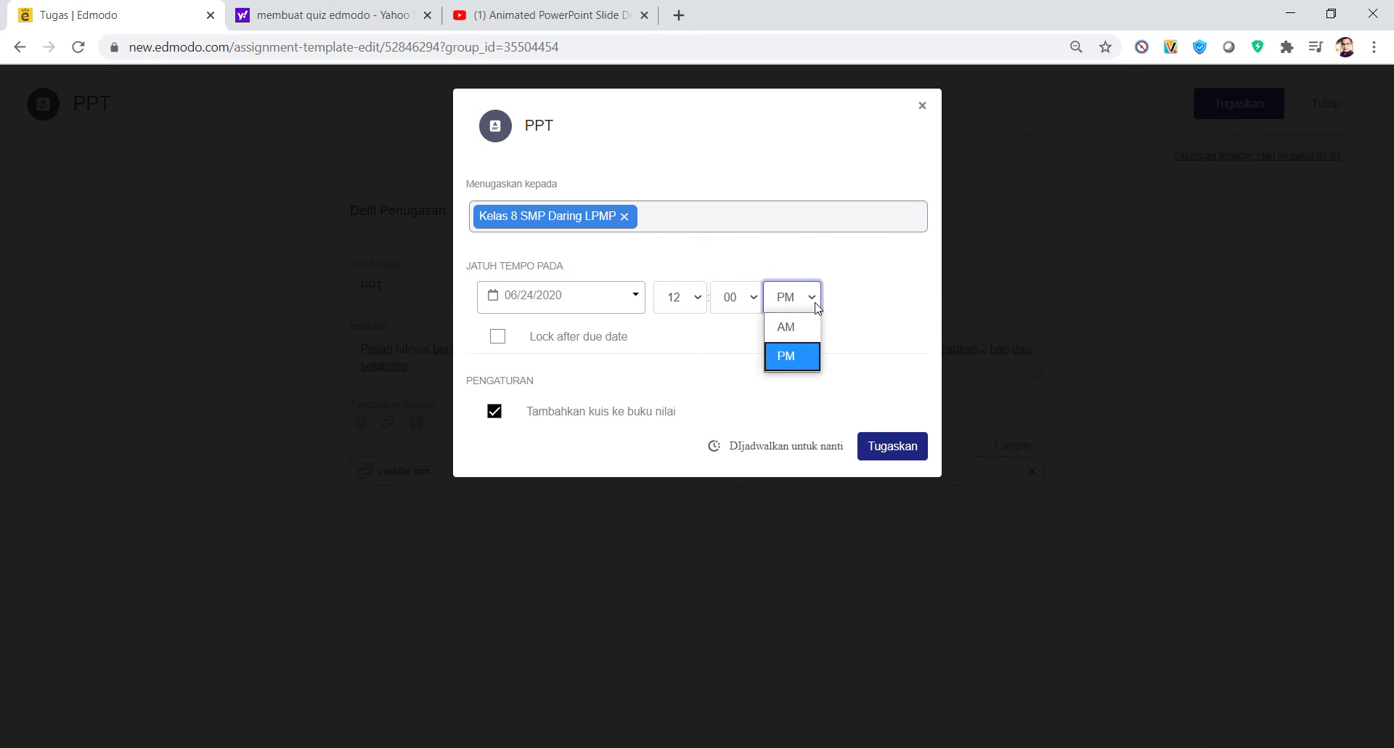
{"action": "left_click", "coordinate": [817, 306]}
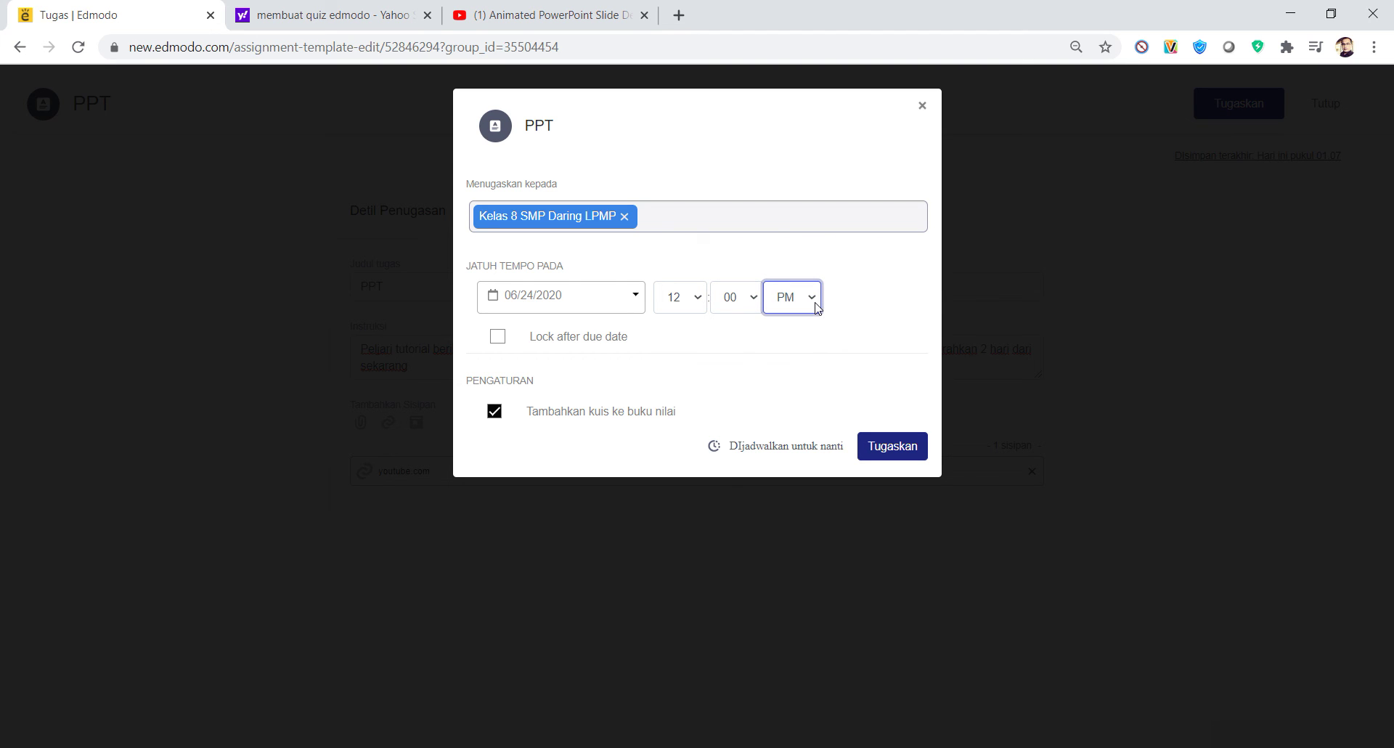
Lock the assignment after its due date and assign it to Kelas 8 SMP Daring LPMP.
{"action": "left_click", "coordinate": [499, 337]}
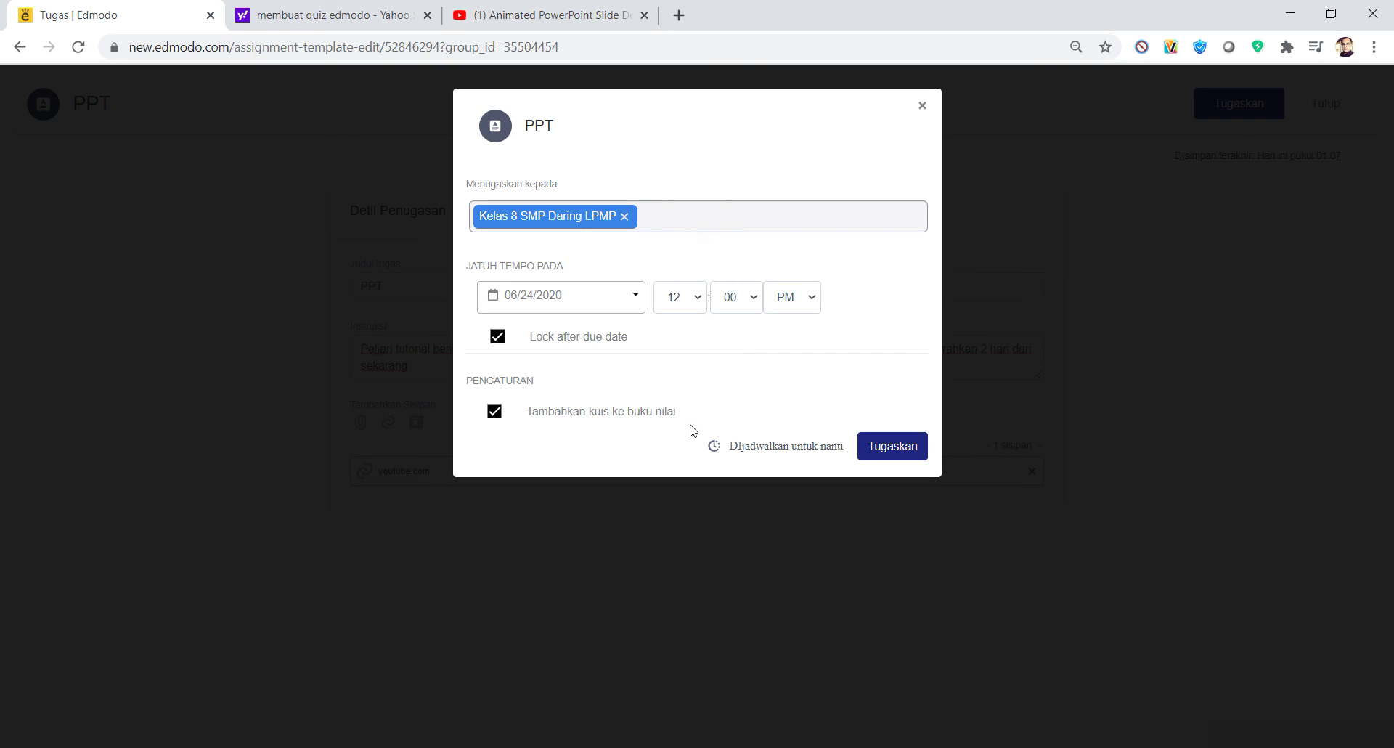
{"action": "left_click", "coordinate": [891, 456]}
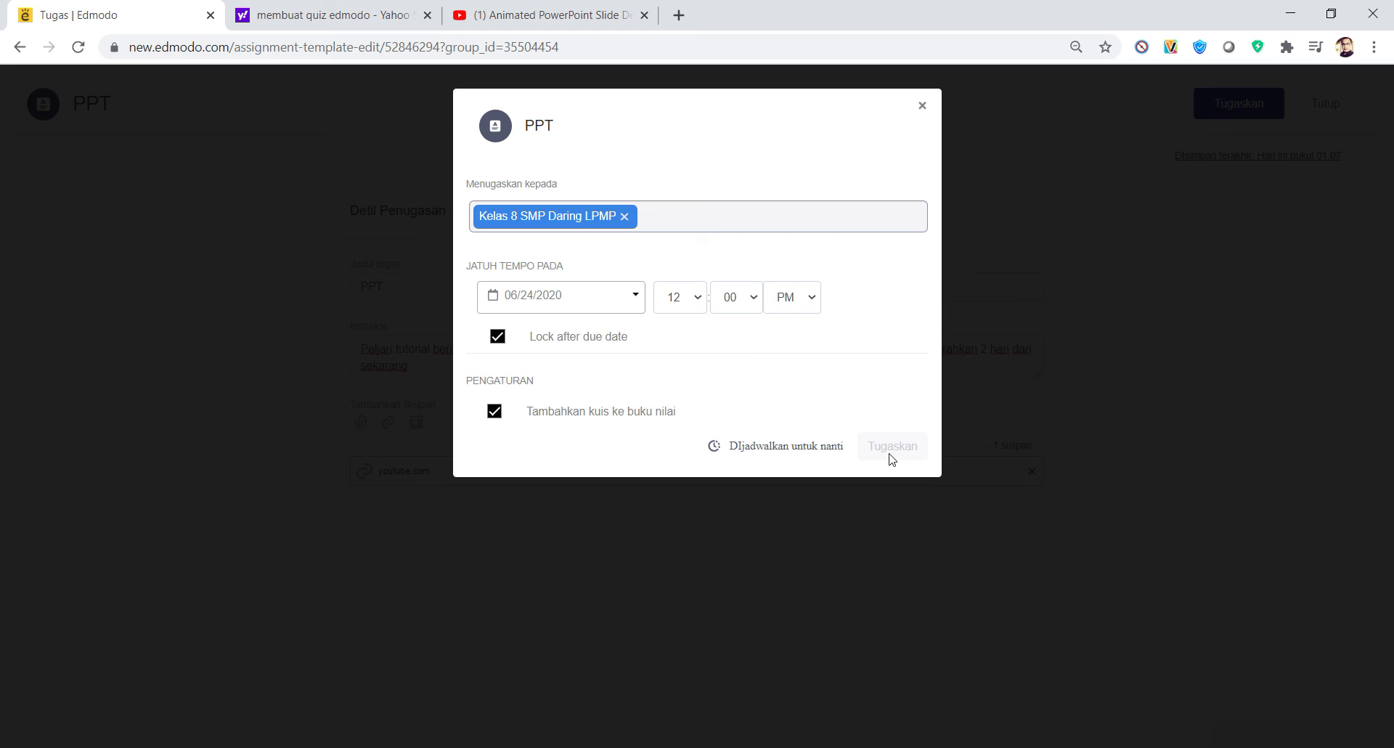